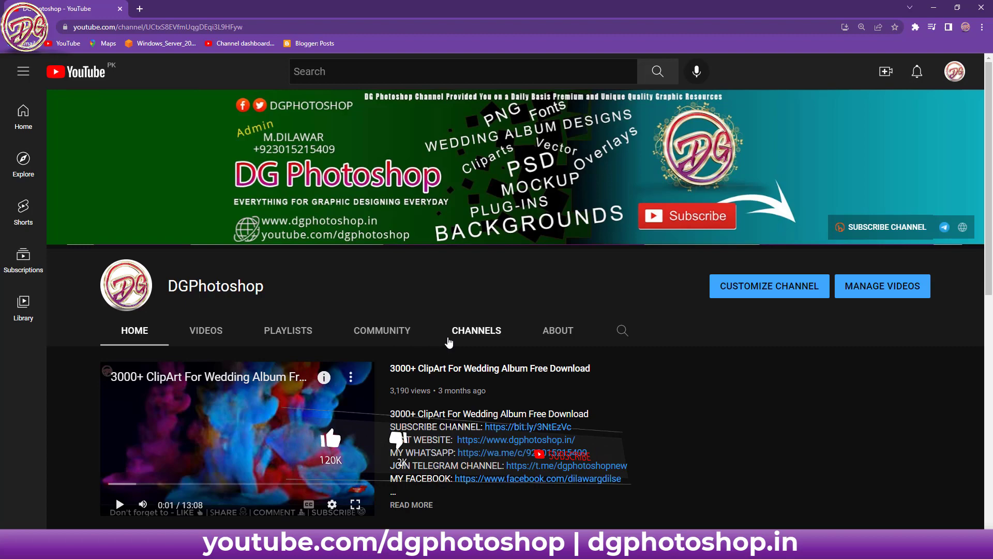
- Scroll down the YouTube channel page before moving to the downloaded border folder
scroll(449, 341, "down", 5)
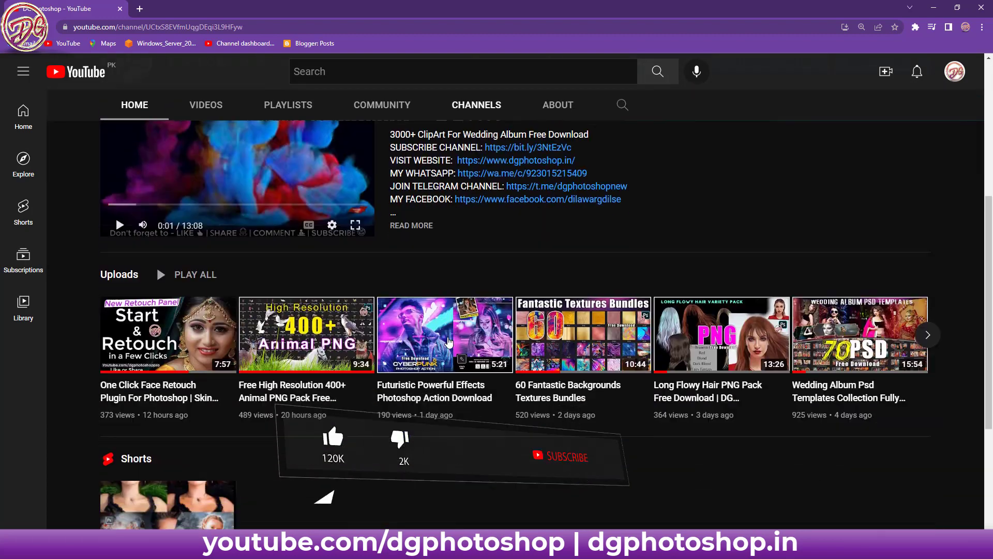
scroll(448, 341, "down", 3)
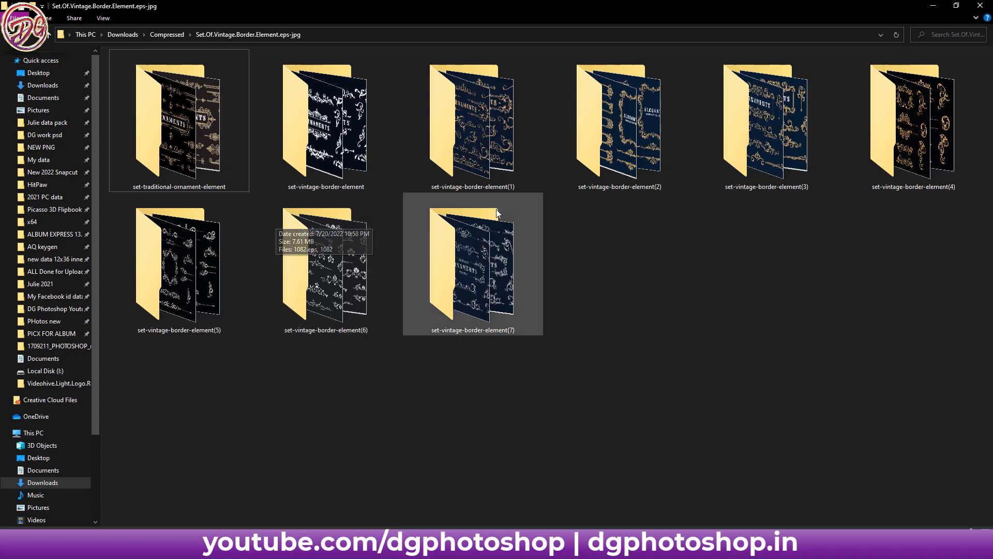
double_click(248, 158)
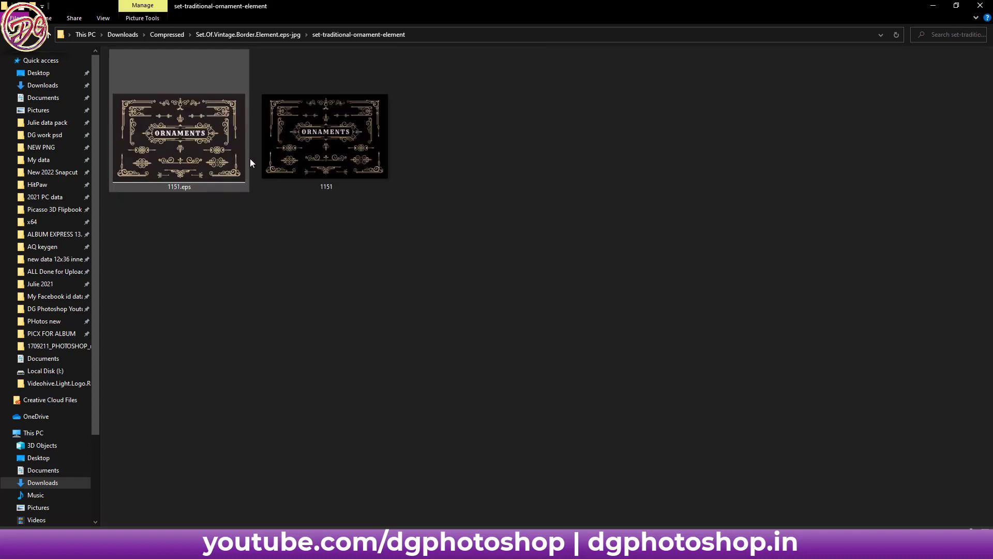
left_click(321, 155)
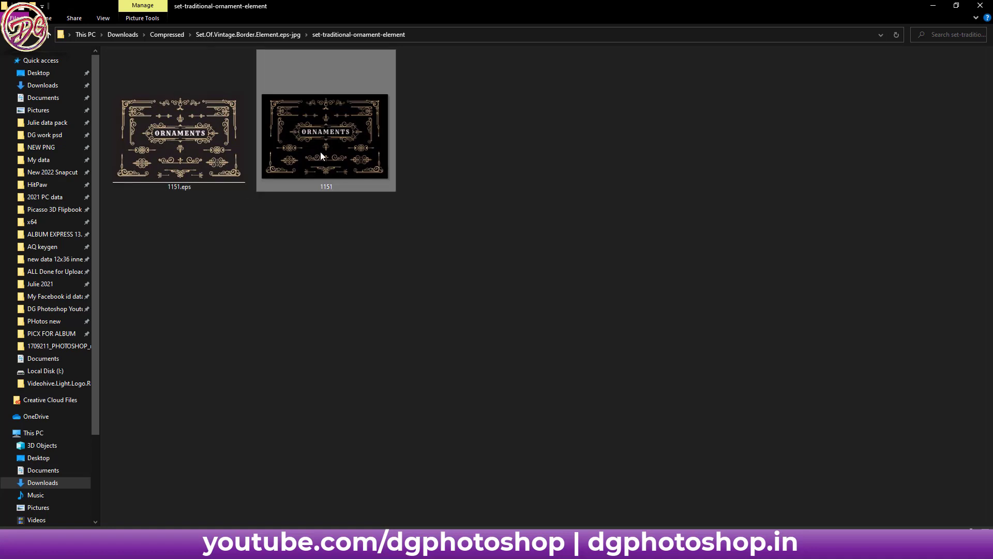
double_click(321, 152)
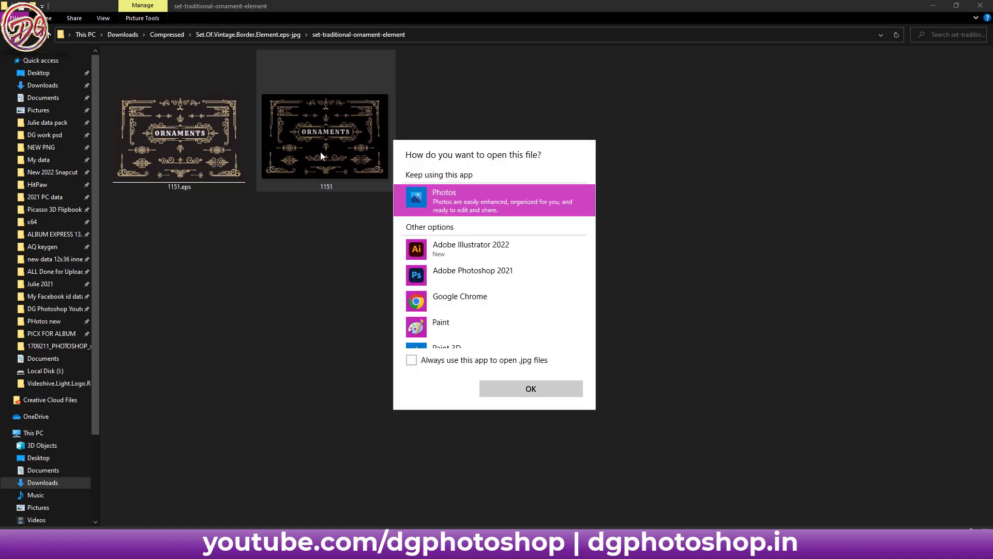
double_click(495, 206)
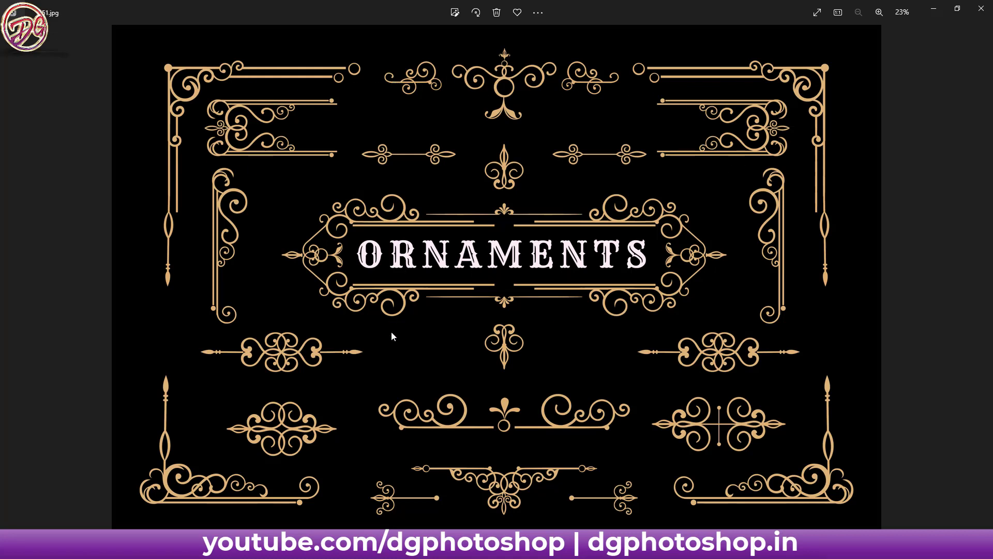
left_click(981, 9)
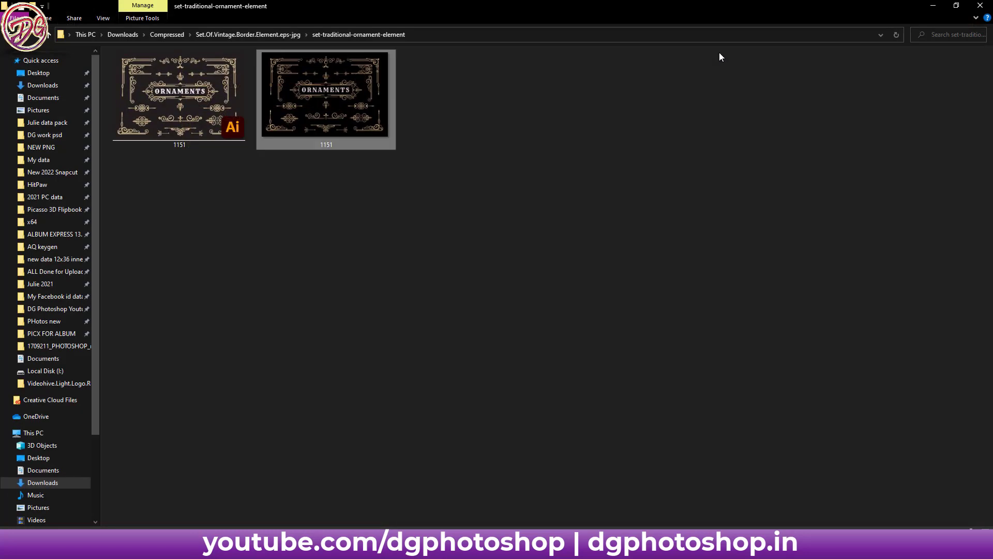
left_click(257, 35)
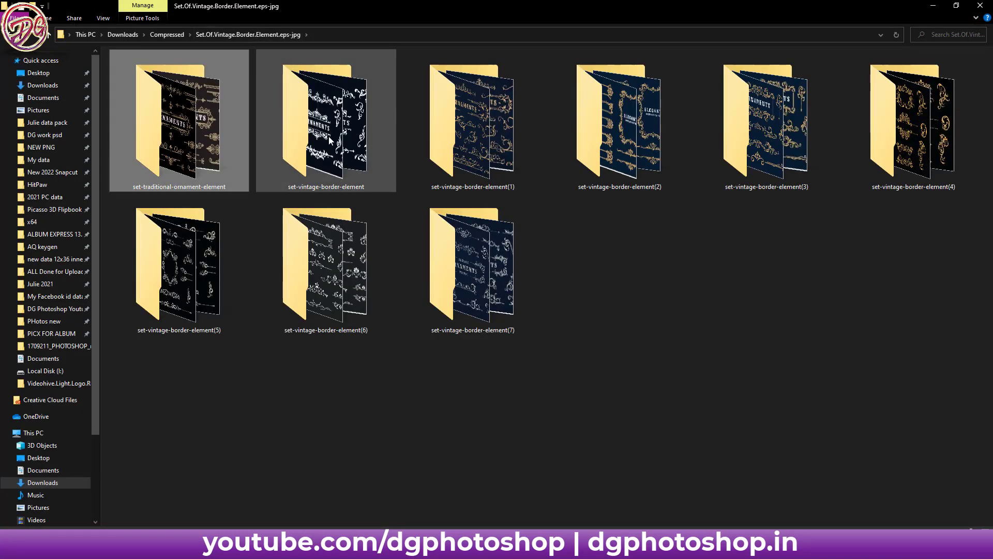
key("ctrl+a")
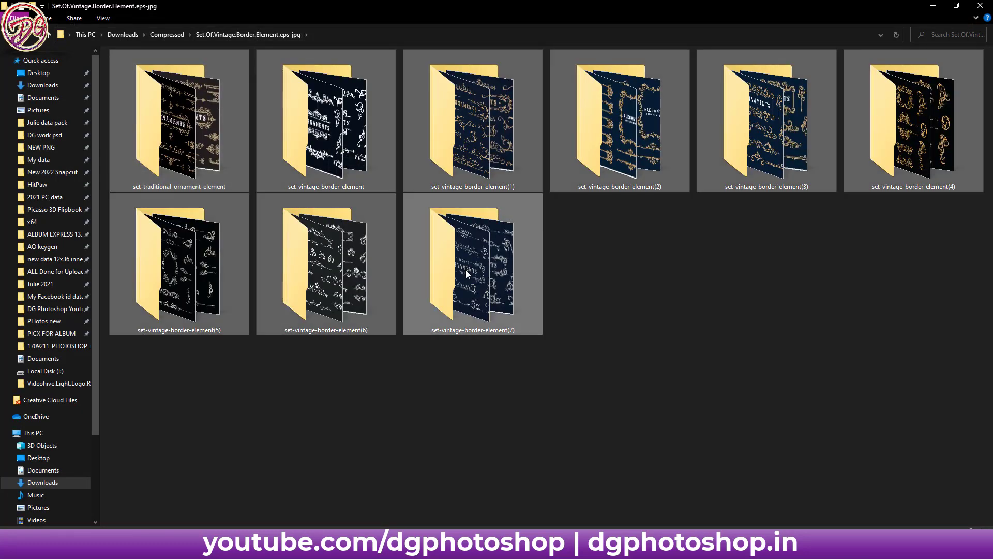
mouse_move(472, 268)
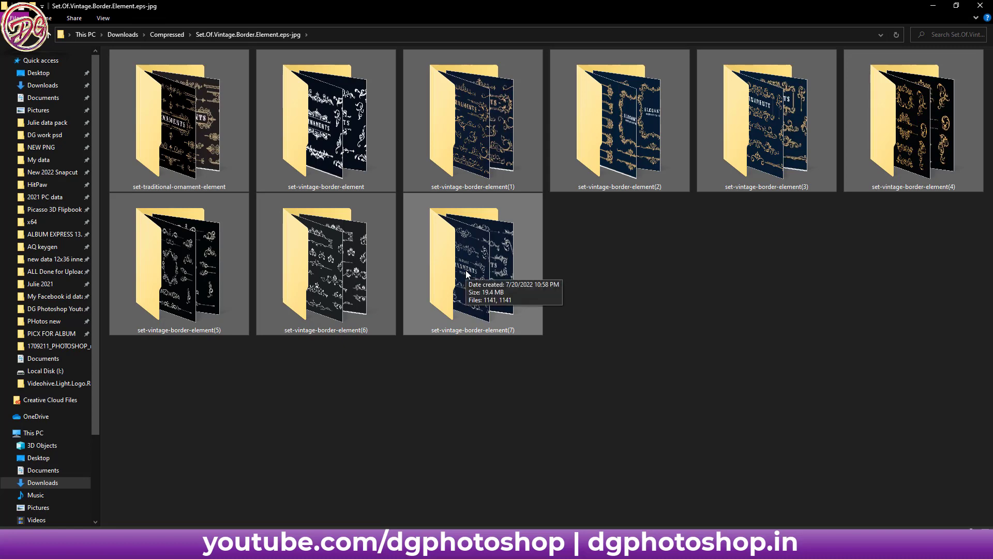
- Preview the white ornament sheet in the first border set, then the 1048 sheet in set (1)
double_click(320, 124)
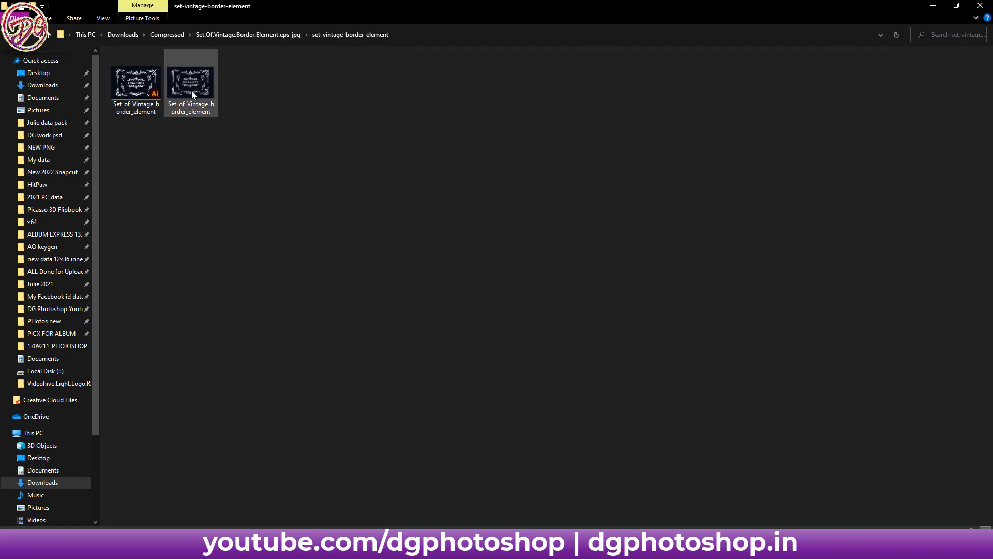
double_click(172, 83)
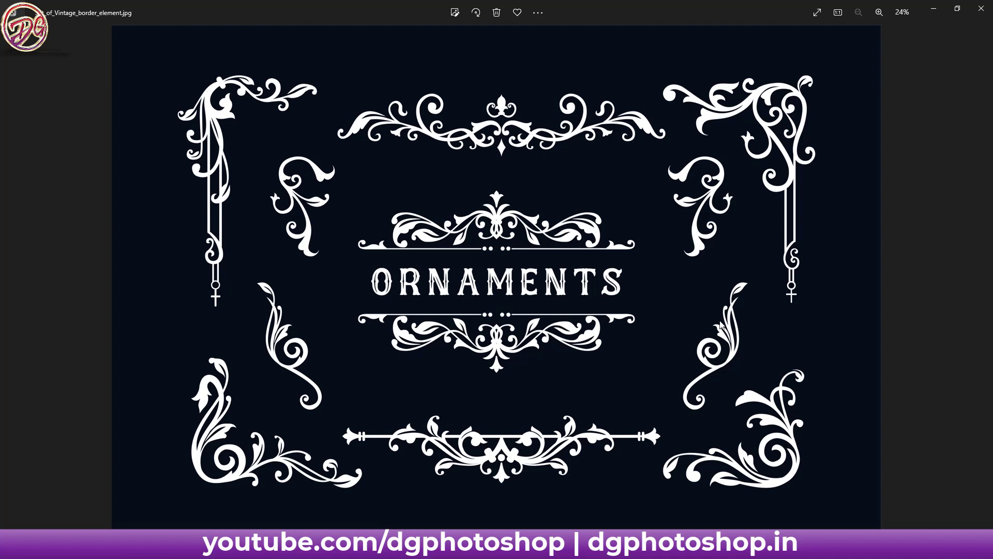
left_click(978, 12)
left_click(276, 34)
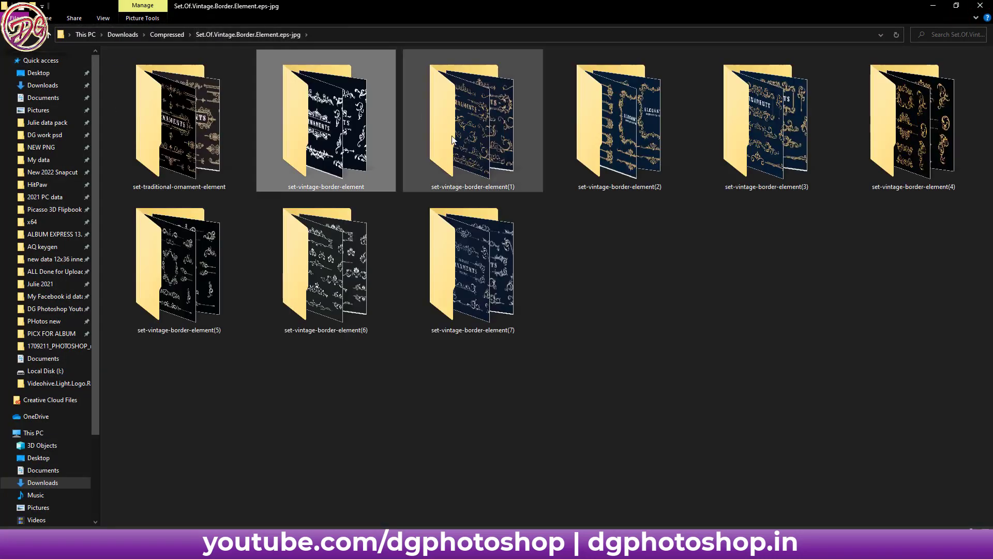
double_click(463, 147)
double_click(188, 83)
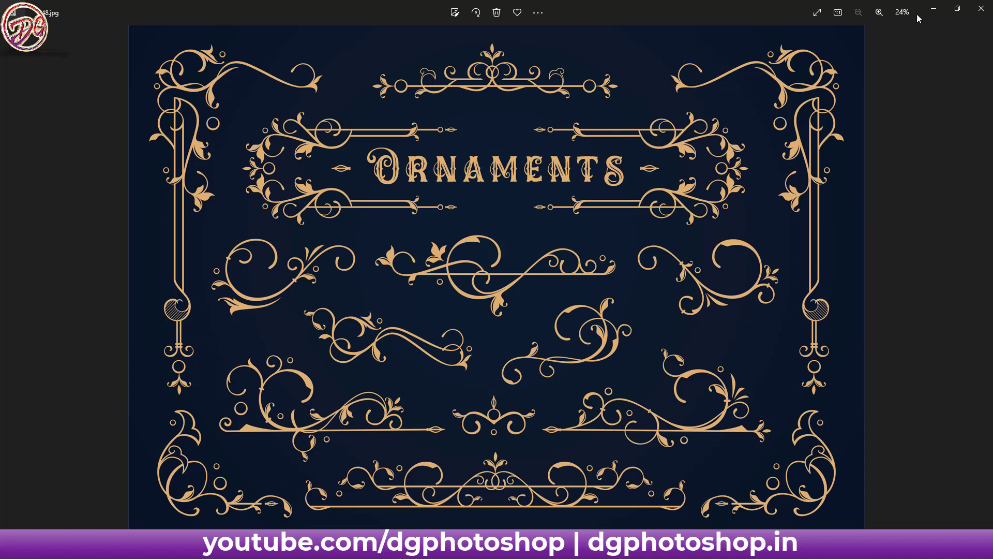
left_click(981, 8)
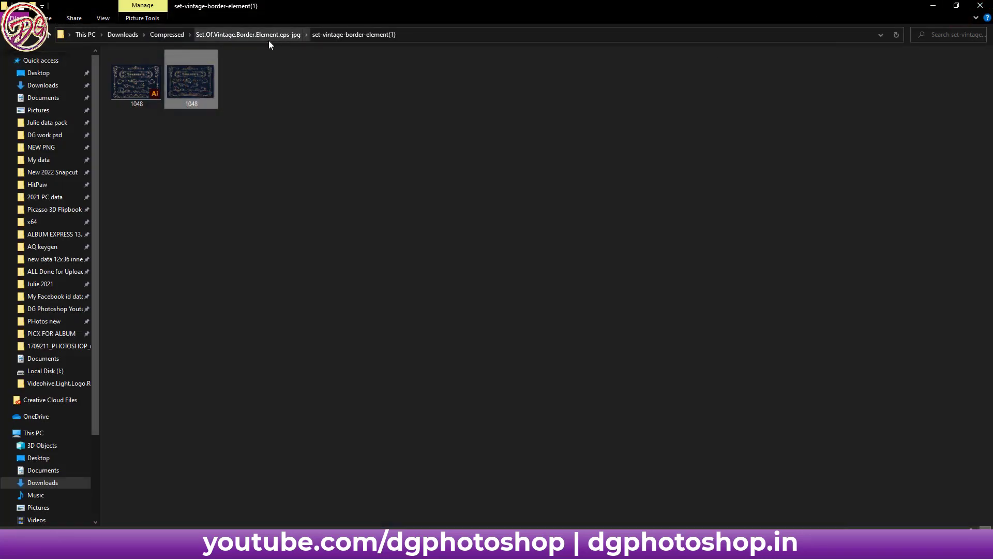
- Preview the 1331 ornament sheet in set (2) and the 1318 sheet in set (3)
left_click(268, 38)
double_click(641, 132)
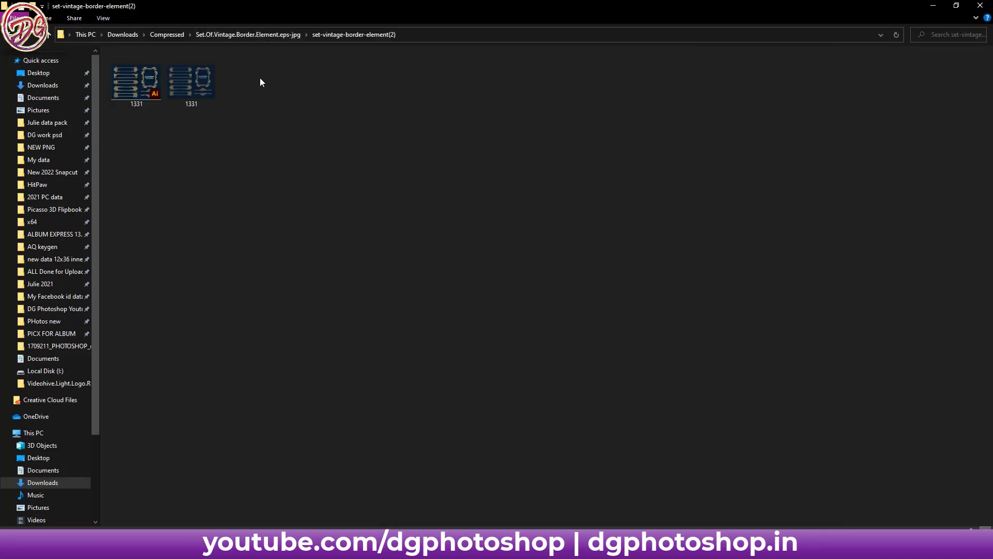
double_click(198, 88)
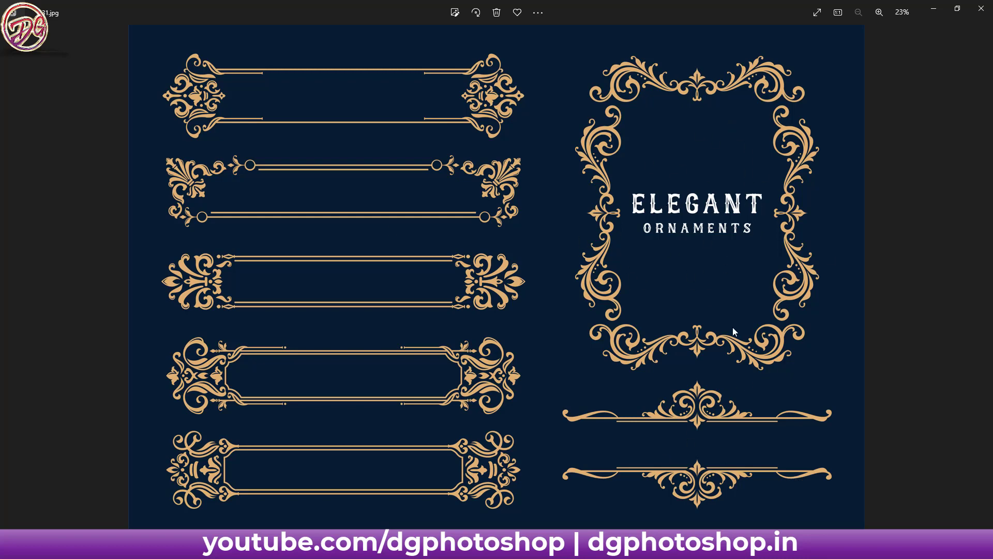
left_click(982, 8)
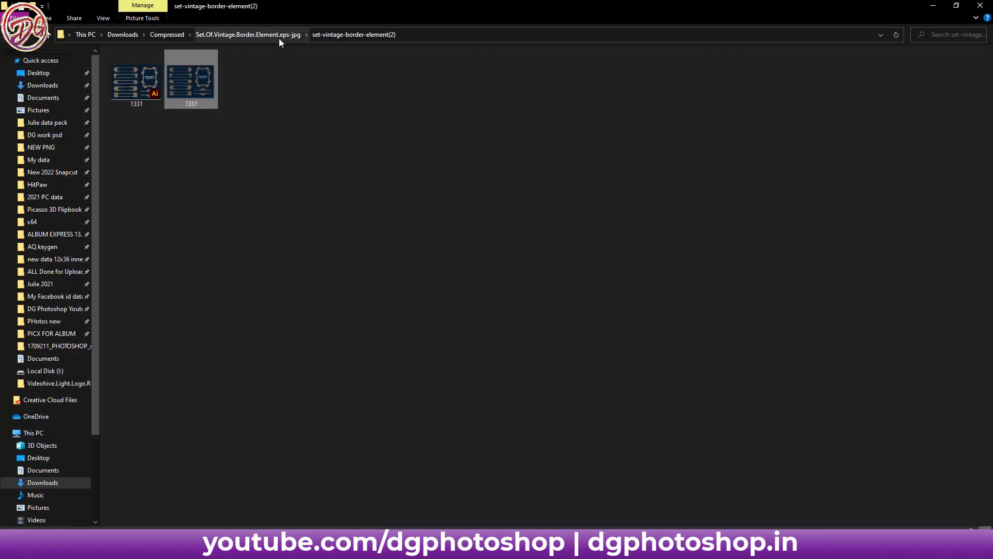
double_click(737, 110)
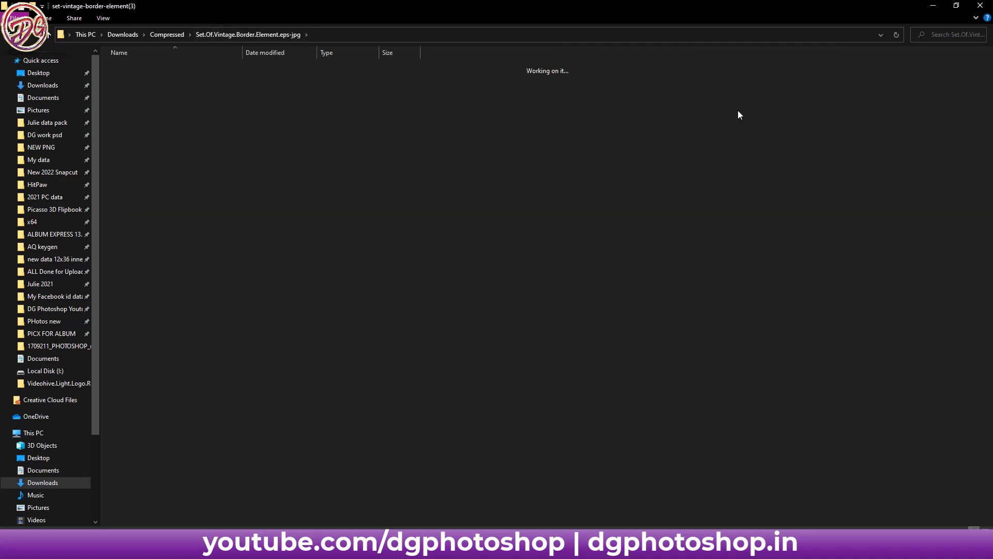
double_click(204, 85)
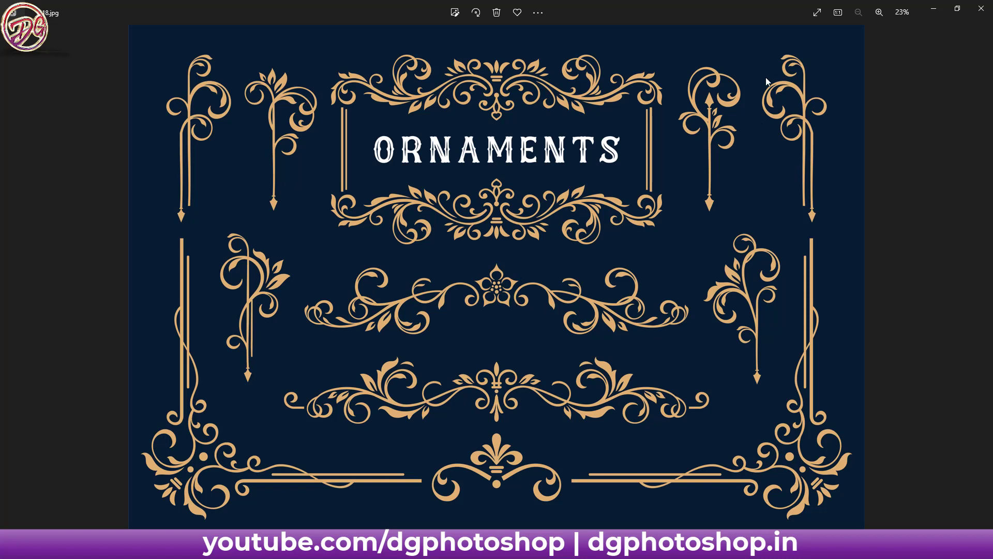
left_click(980, 9)
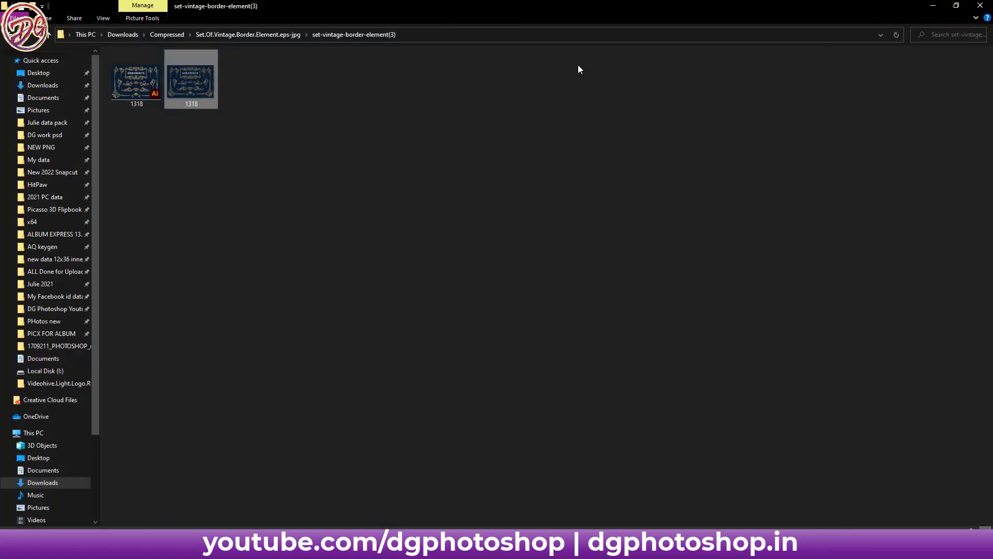
left_click(258, 38)
- Open set (4), preview the 1152 gold swirl sheet, and select its Illustrator file
double_click(893, 146)
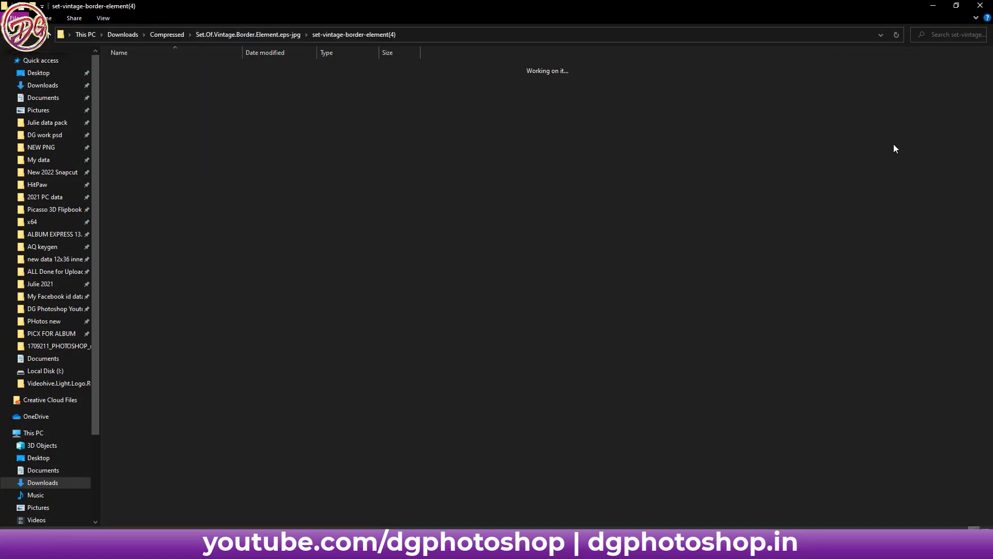
double_click(201, 73)
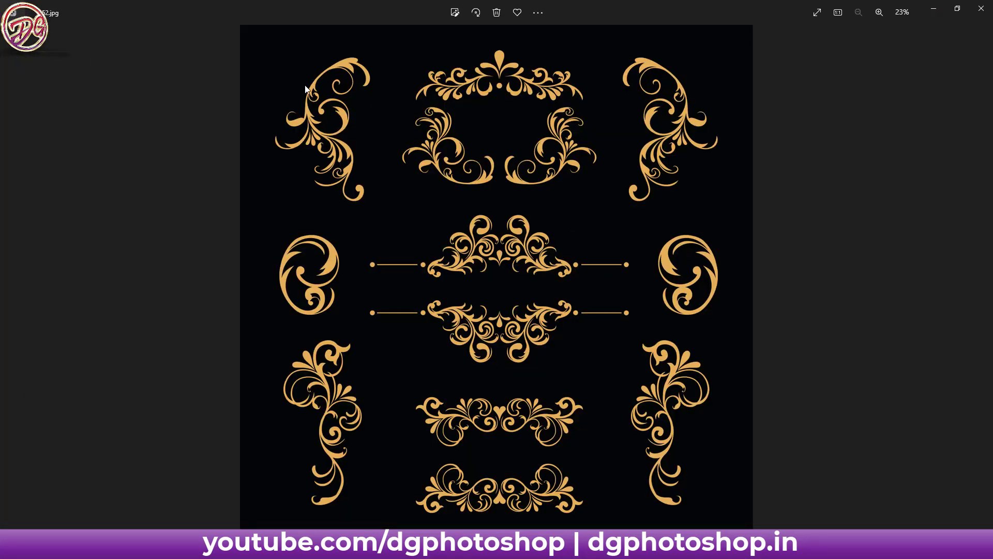
left_click(981, 8)
left_click(142, 74)
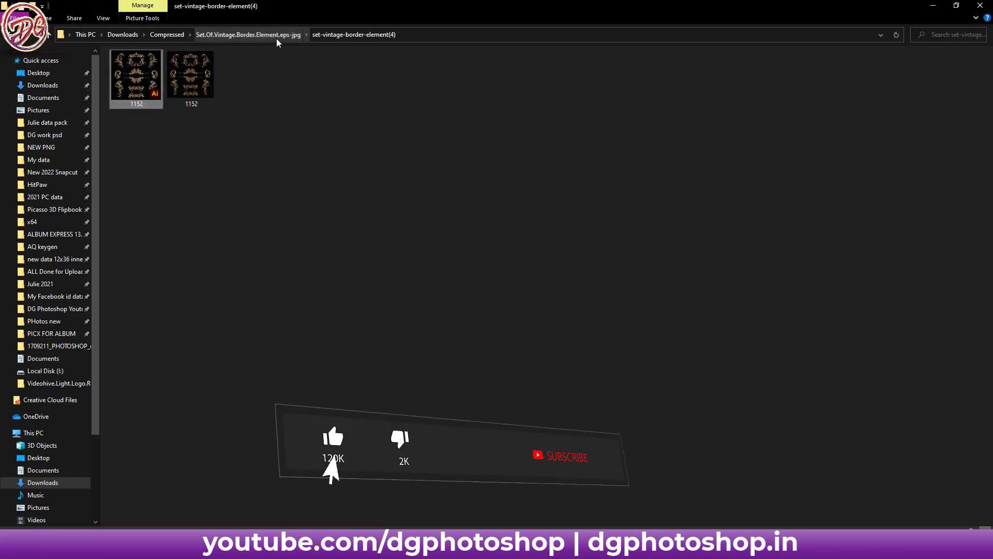
- Open set (5), show extra large thumbnails, and preview the 1142 border sheet
left_click(277, 40)
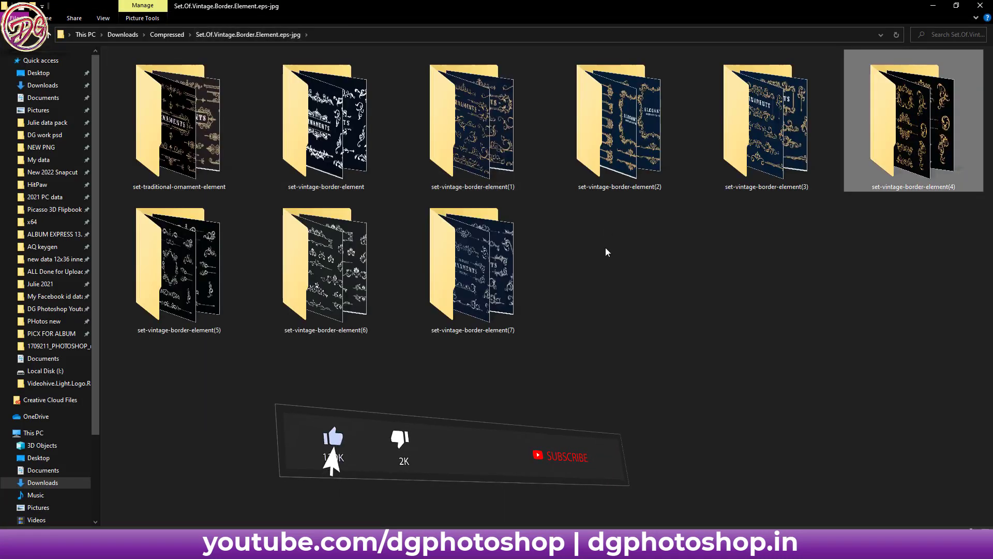
double_click(219, 275)
right_click(281, 188)
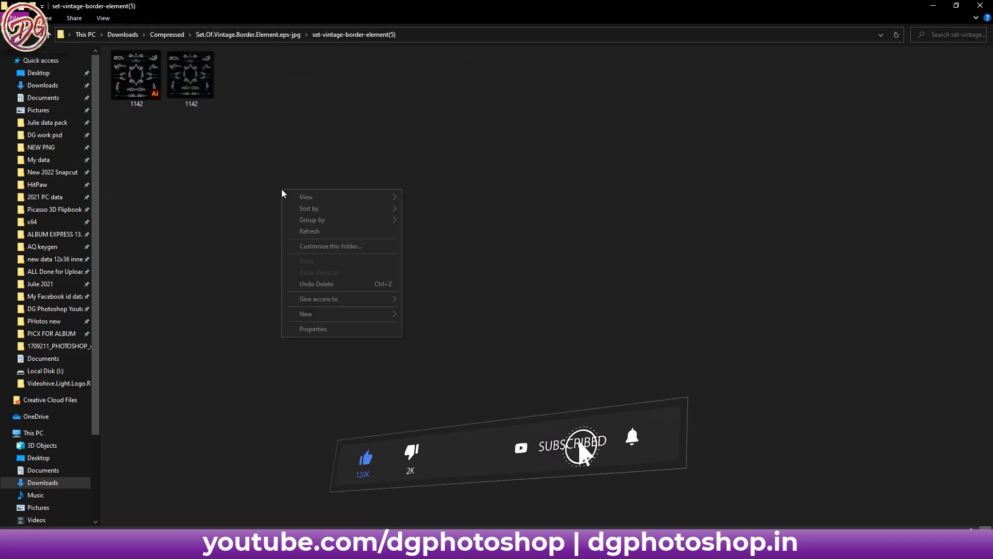
left_click(430, 197)
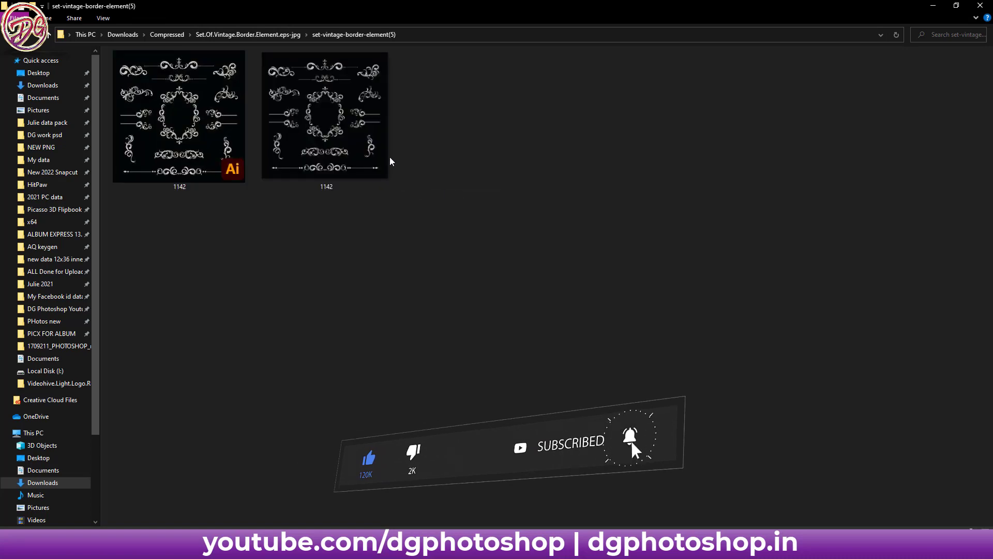
double_click(344, 134)
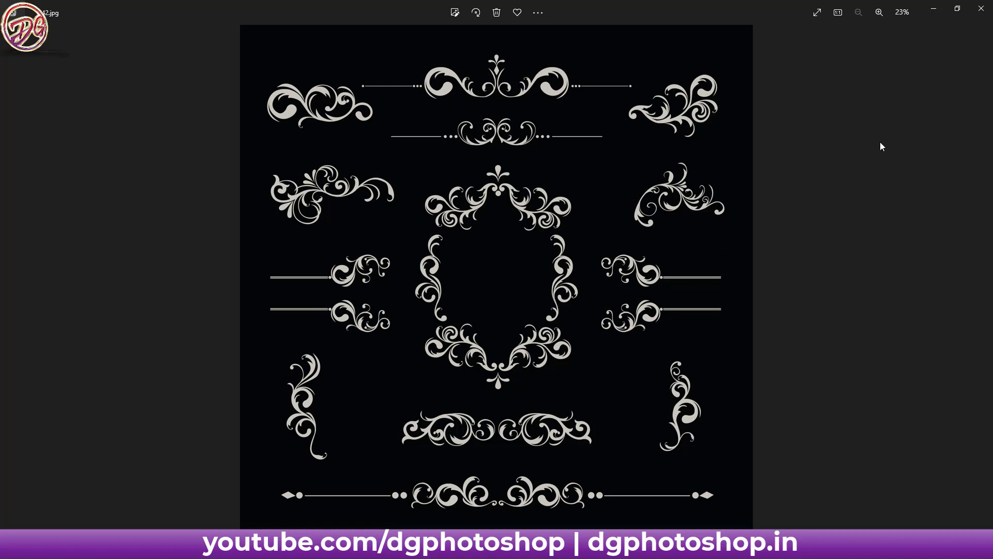
left_click(986, 12)
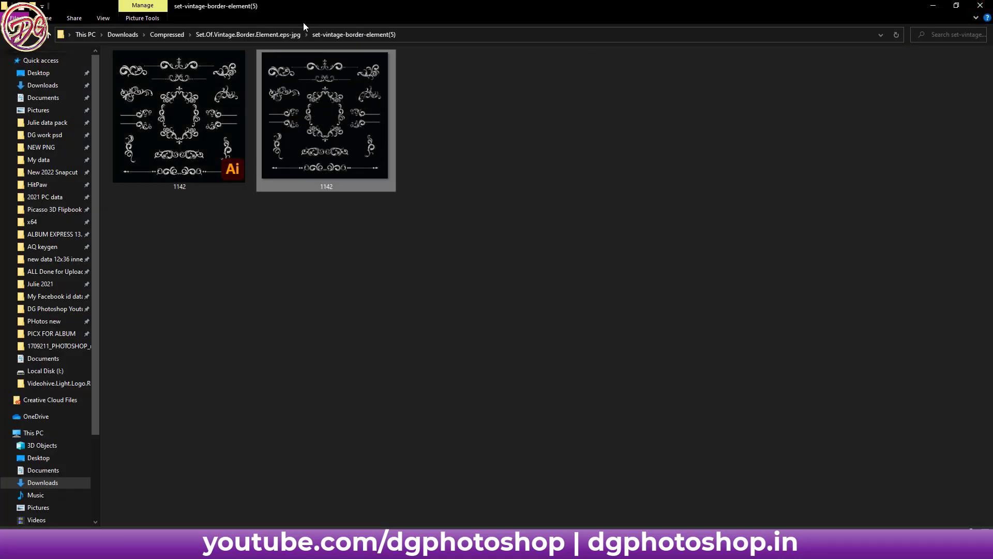
- Preview the 1082 ornament sheet in set (6), then open set (7)
left_click(247, 40)
double_click(353, 232)
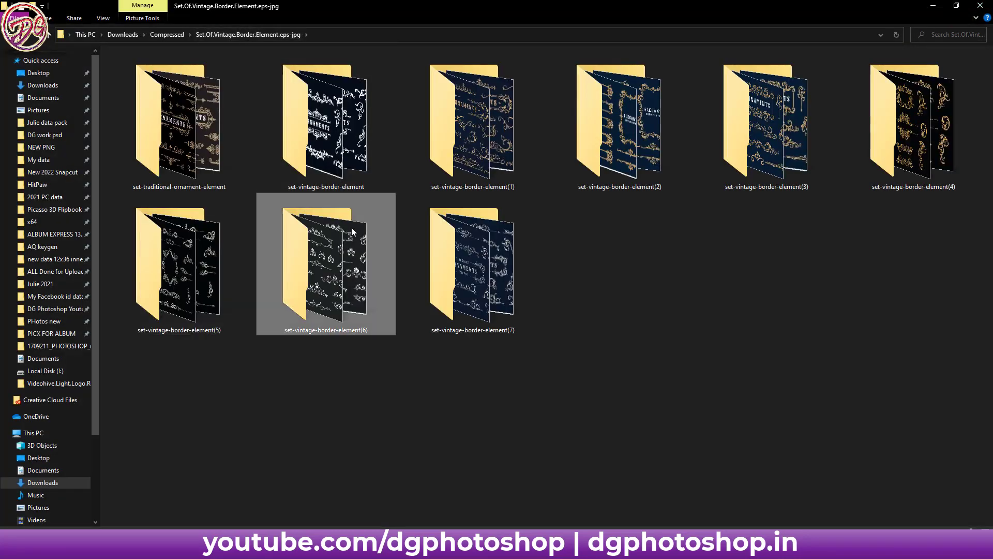
double_click(207, 92)
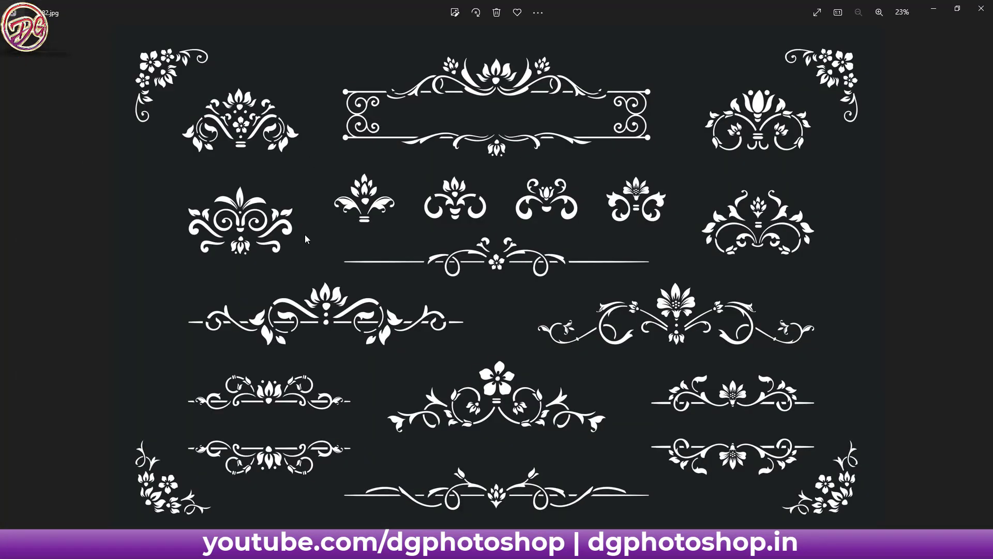
left_click(979, 11)
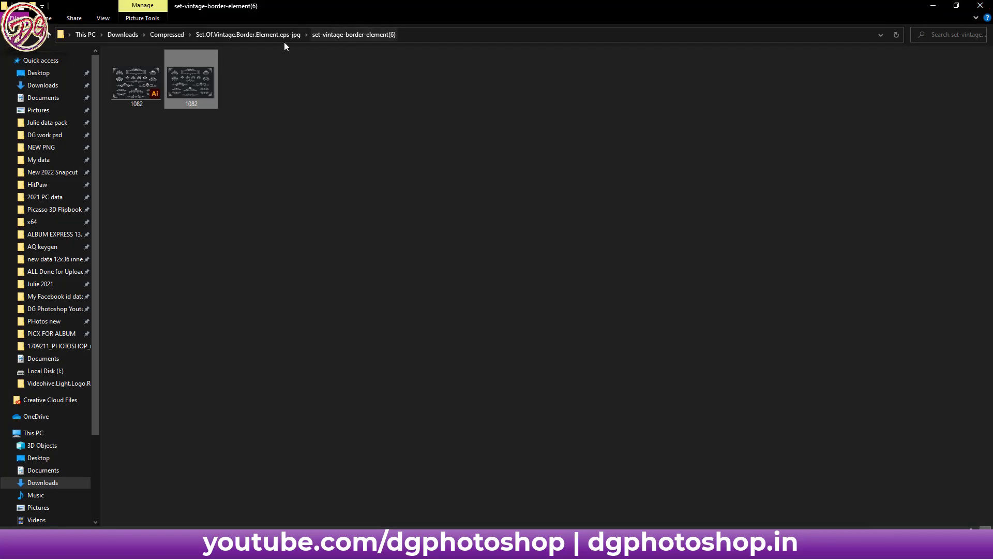
left_click(285, 37)
double_click(461, 257)
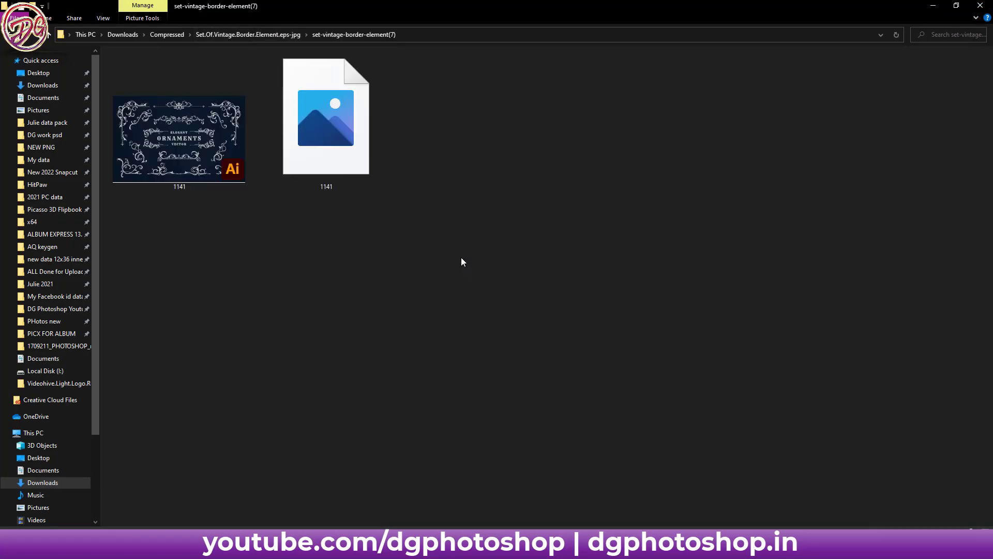
- Preview the 1141 elegant ornaments sheet, then open the set-traditional-ornament-element folder
left_click(321, 157)
double_click(321, 160)
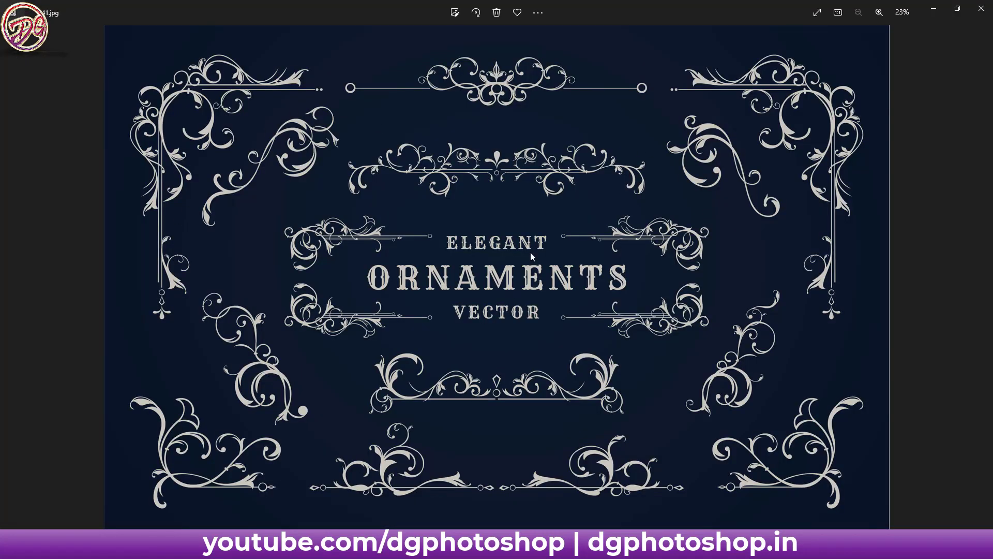
left_click(981, 9)
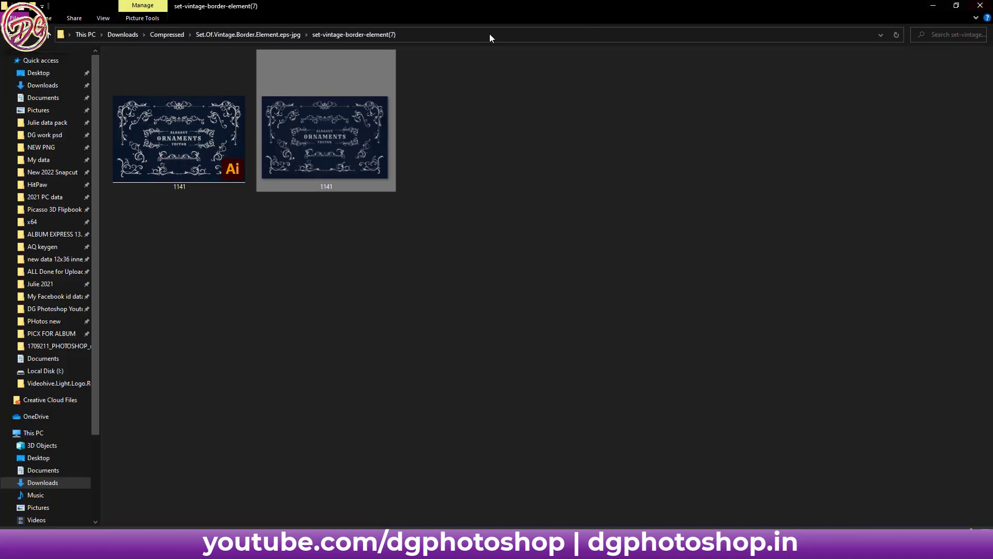
left_click(249, 34)
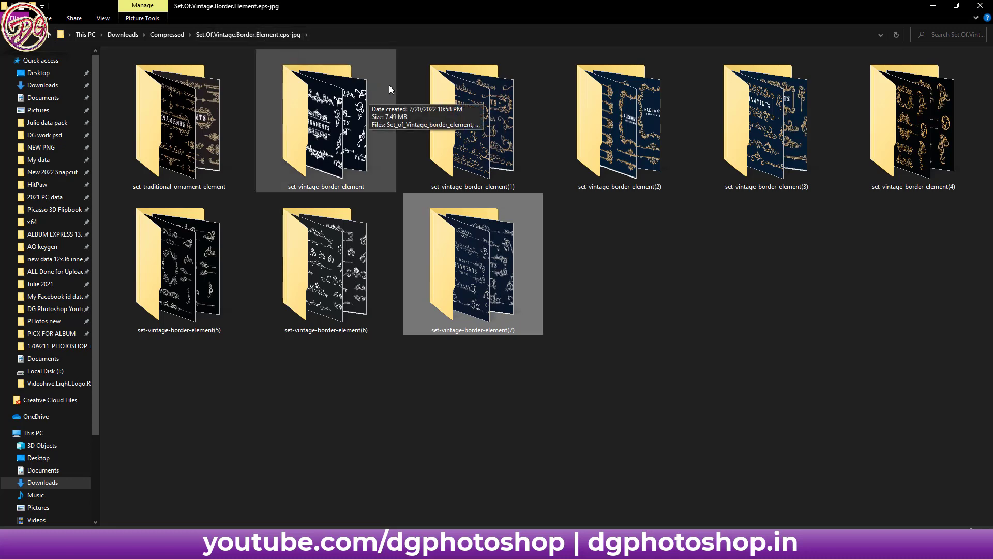
double_click(202, 108)
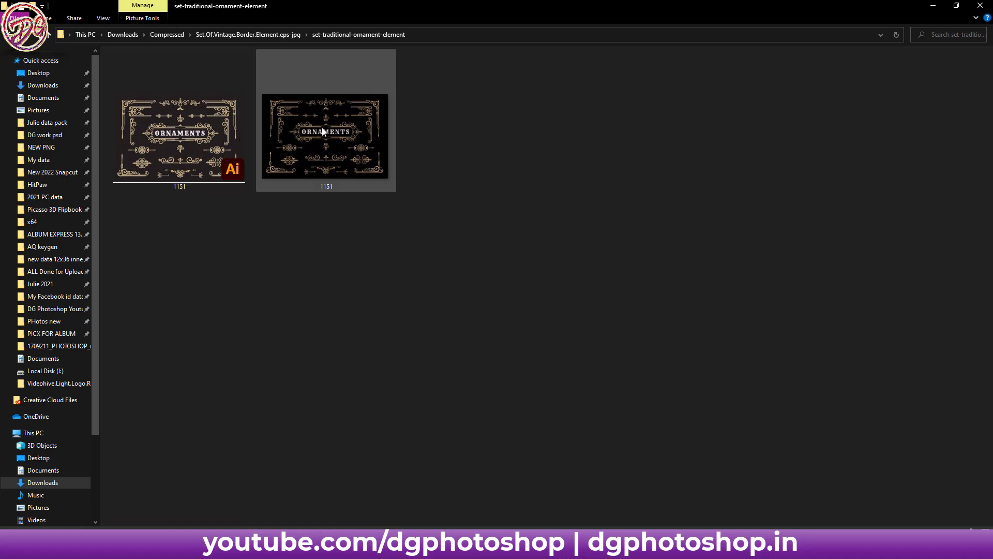
- Select the 1151 Ai ornament file and drag it toward Illustrator
left_click(182, 149)
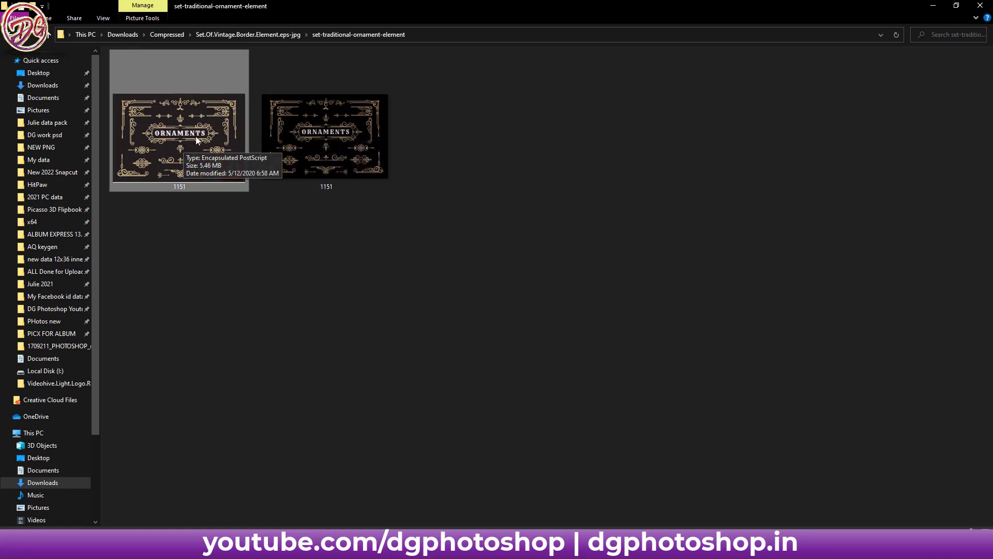
left_click_drag(195, 134, 251, 389)
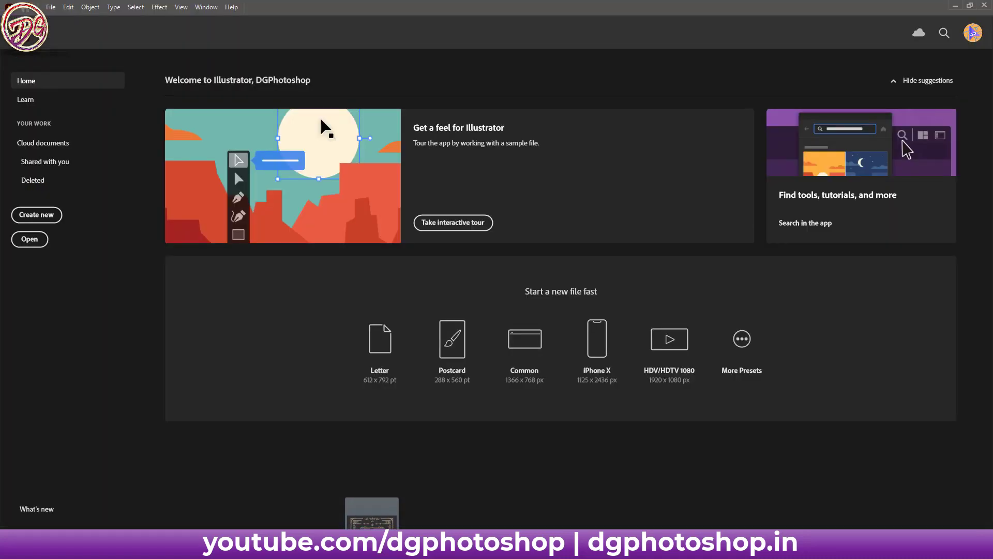
- Open the 1151 ornament file in Illustrator without 9-slice scaling and nudge the artwork group
left_click_drag(251, 389, 363, 309)
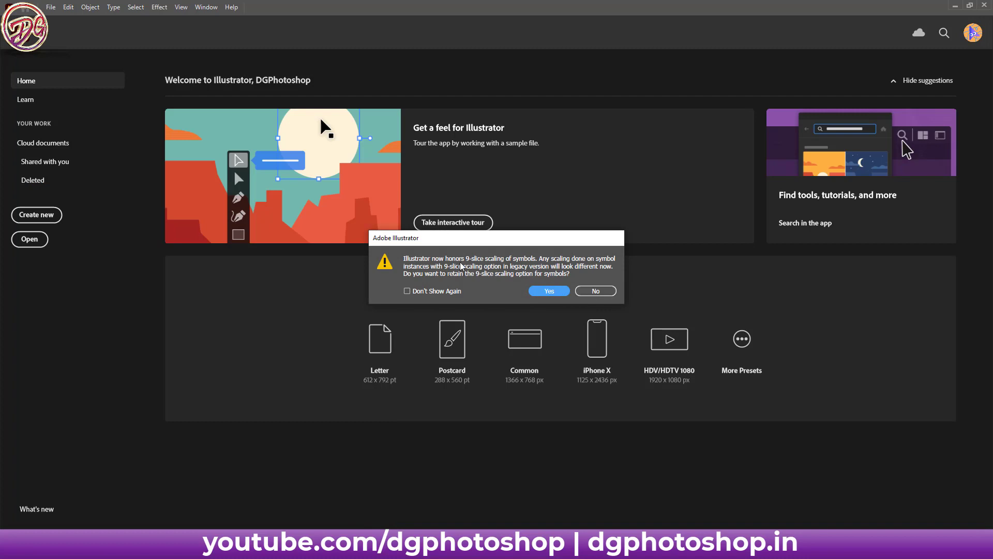
left_click(600, 291)
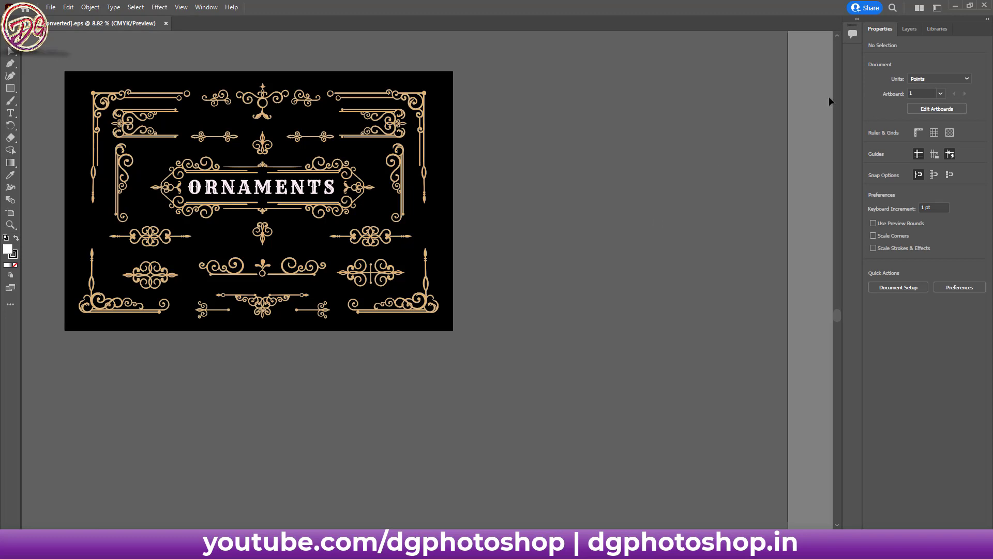
left_click(888, 30)
left_click(900, 31)
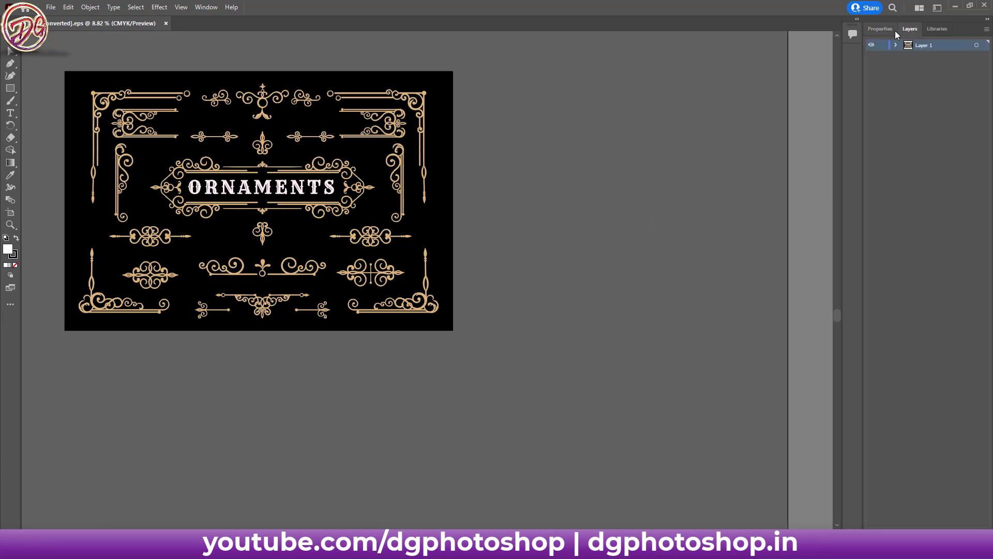
left_click(891, 30)
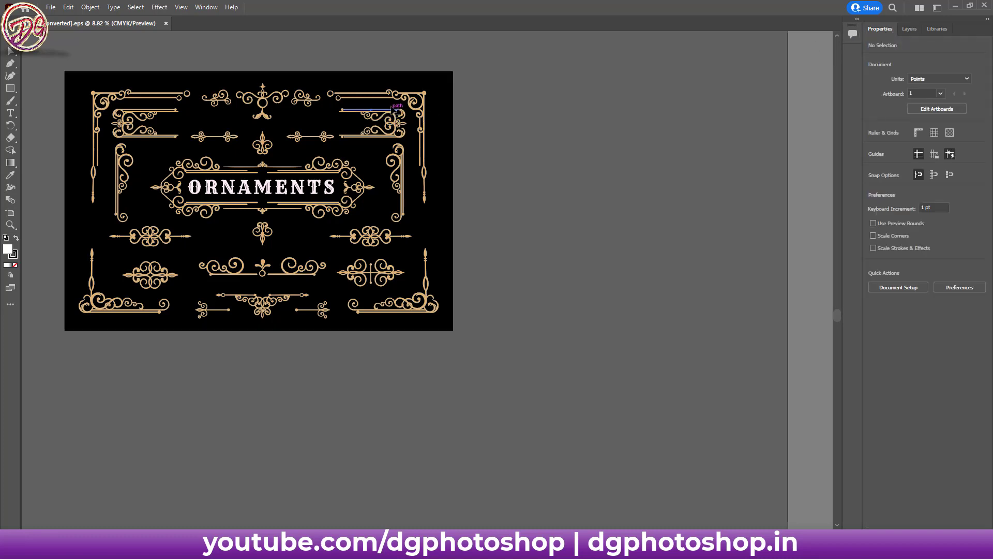
left_click(396, 98)
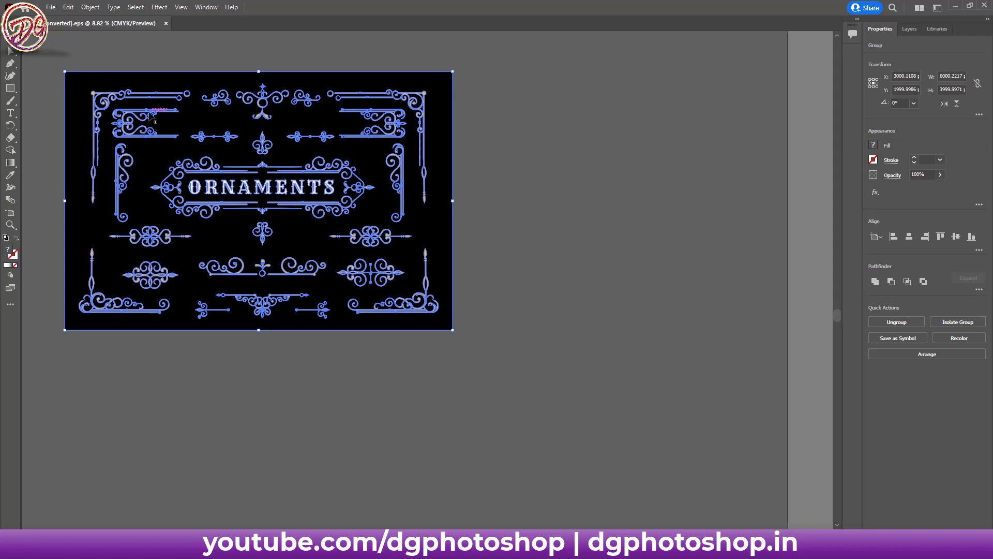
left_click_drag(150, 133, 193, 137)
- Hide the black background layer inside Layer 1's group, then drag the file into Photoshop
left_click(909, 30)
left_click(896, 45)
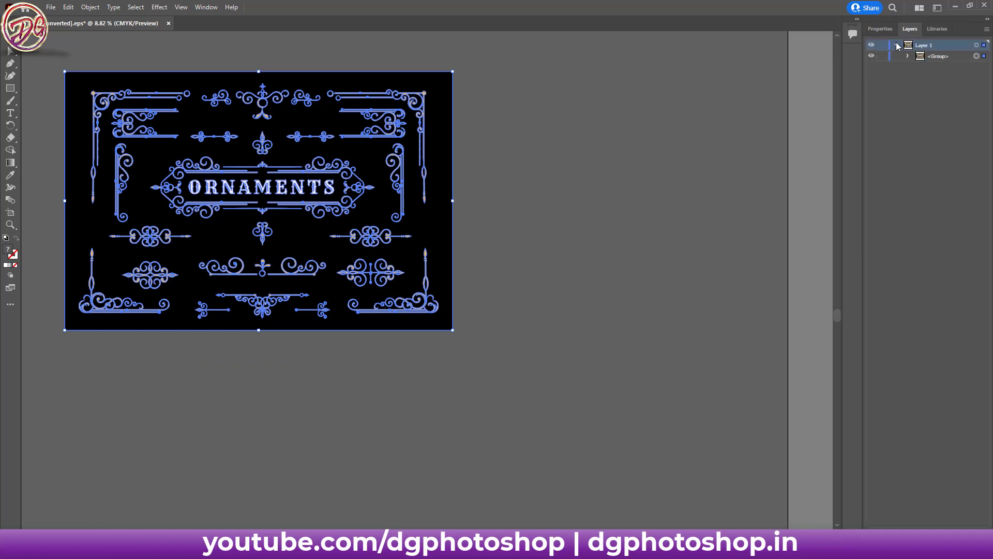
left_click(908, 56)
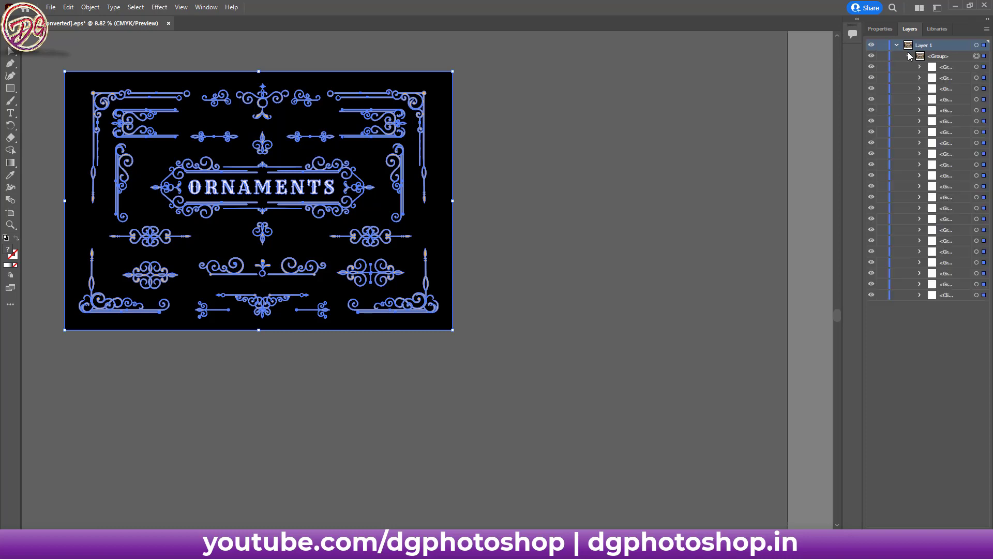
left_click(871, 295)
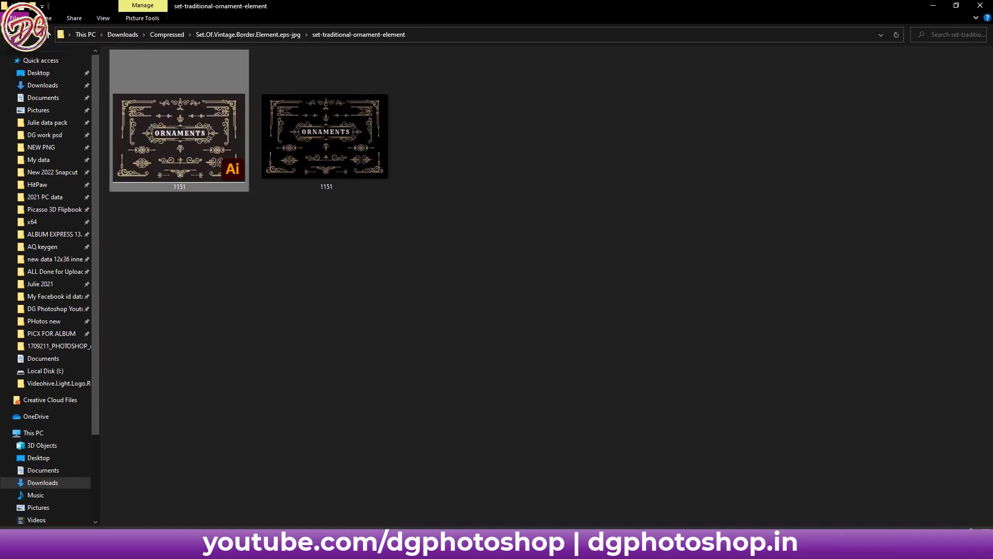
mouse_move(185, 169)
left_mouse_down()
mouse_move(49, 541)
mouse_move(362, 272)
left_mouse_up()
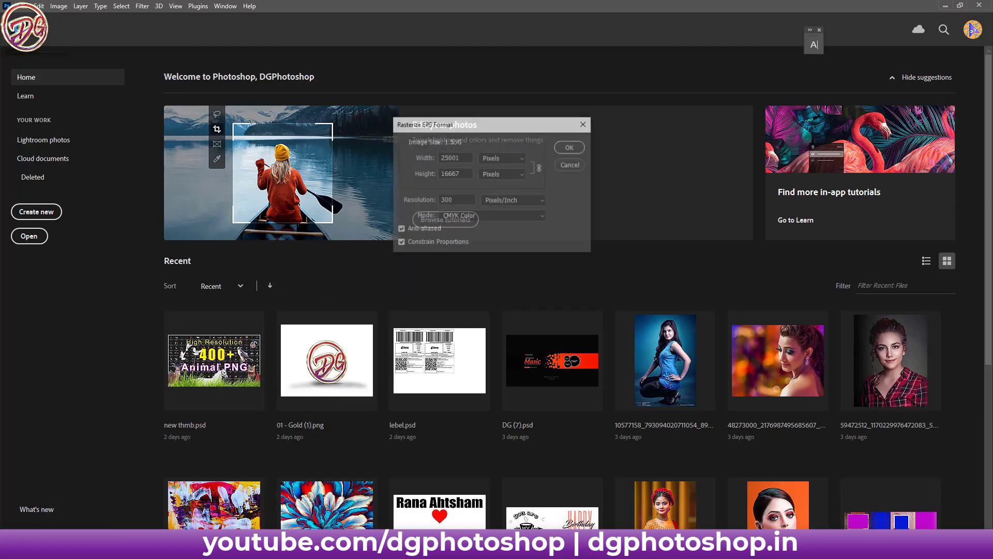
- Rasterize the EPS at 300 ppi, then drag the Illustrator artwork in as a vector smart object
left_click(571, 147)
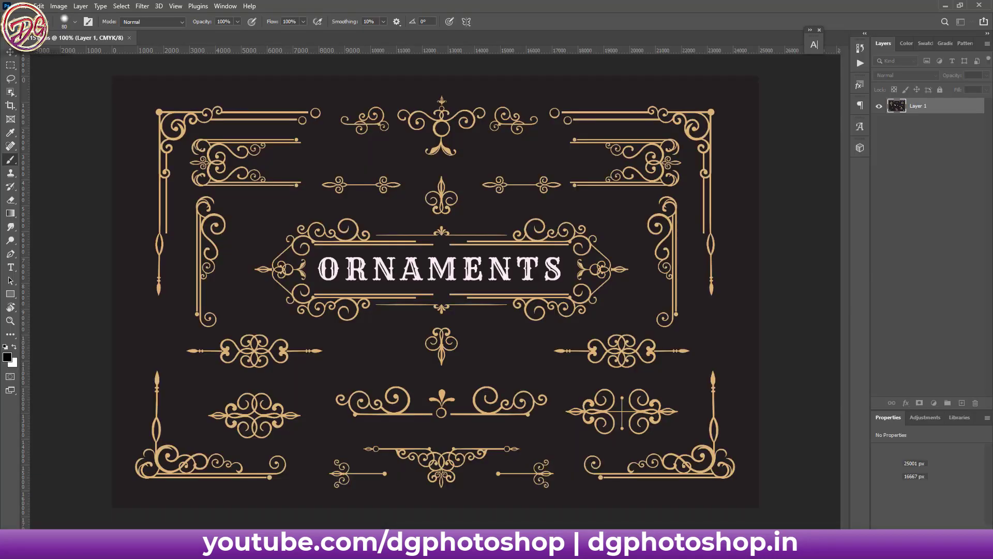
left_click(10, 54)
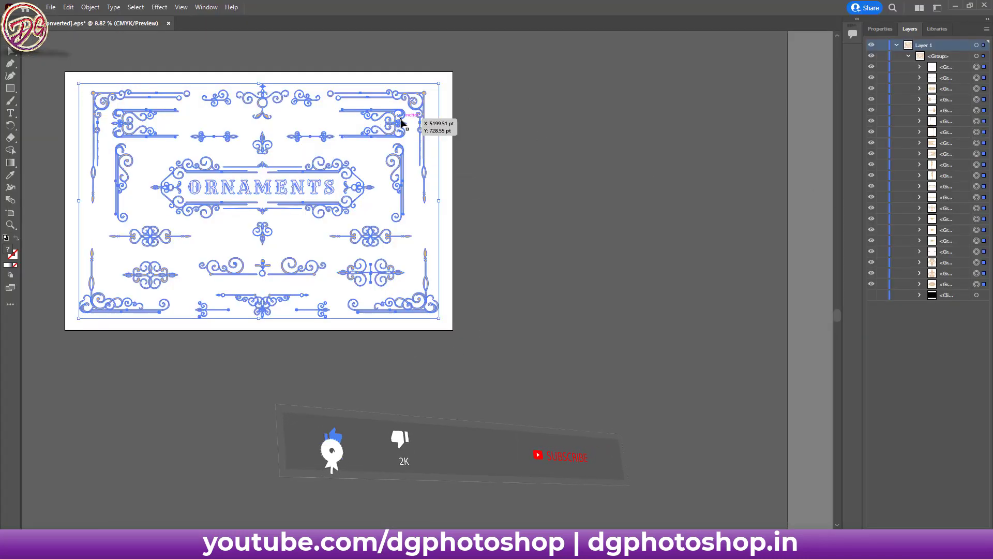
mouse_move(394, 111)
left_mouse_down()
mouse_move(383, 236)
mouse_move(222, 461)
mouse_move(405, 274)
left_mouse_up()
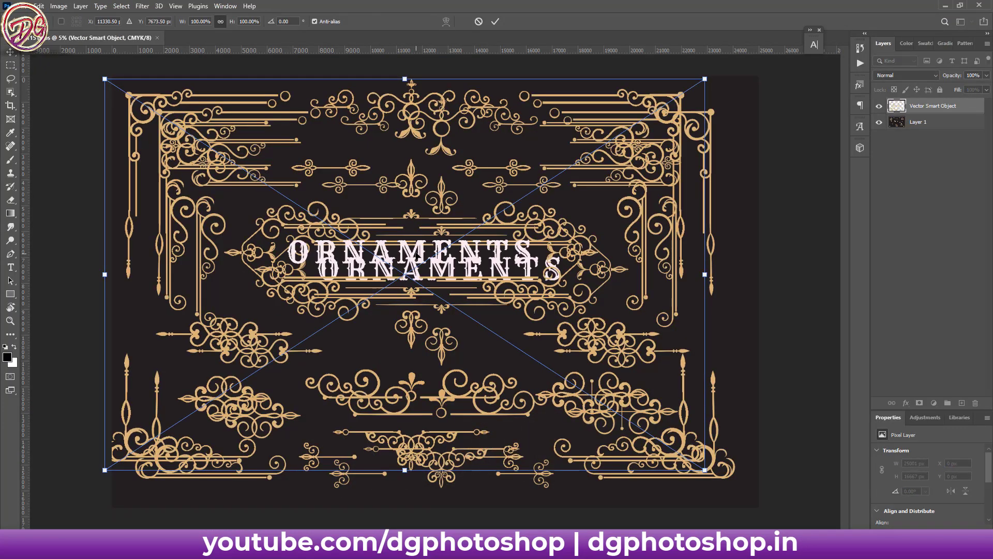
- Align the vector ornament smart object over the rasterized sheet, commit it, and deselect layers
mouse_move(424, 248)
left_mouse_down()
mouse_move(450, 249)
mouse_move(454, 265)
left_mouse_up()
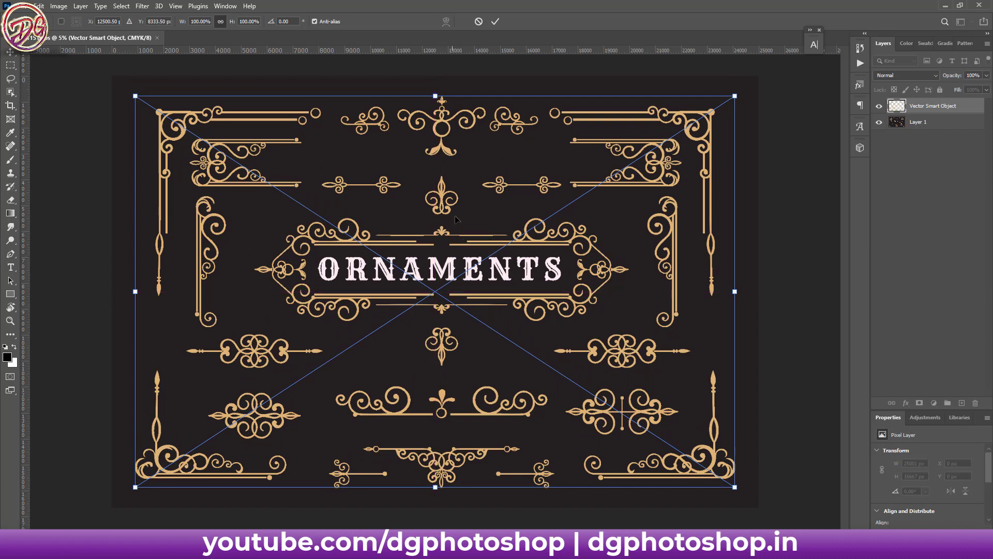
left_click(495, 21)
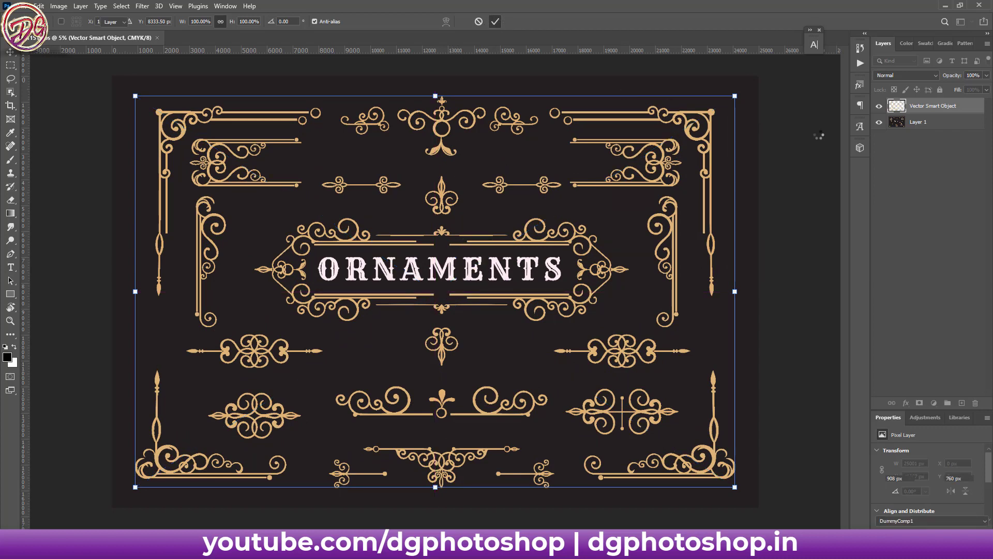
left_click(810, 121)
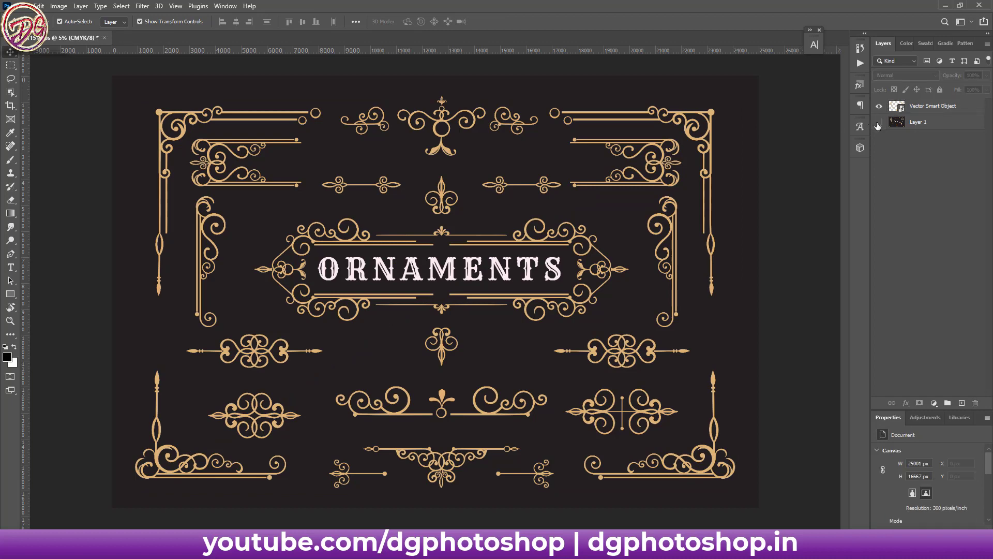
- Hide the dark background and add a maroon Solid Color fill layer above Layer 1
left_click(879, 123)
left_click(878, 122)
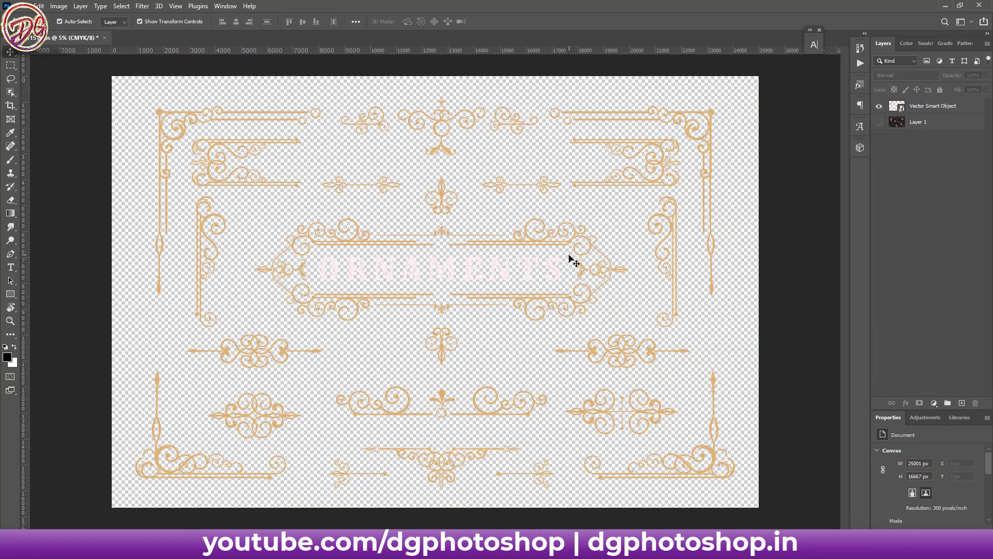
left_click(929, 124)
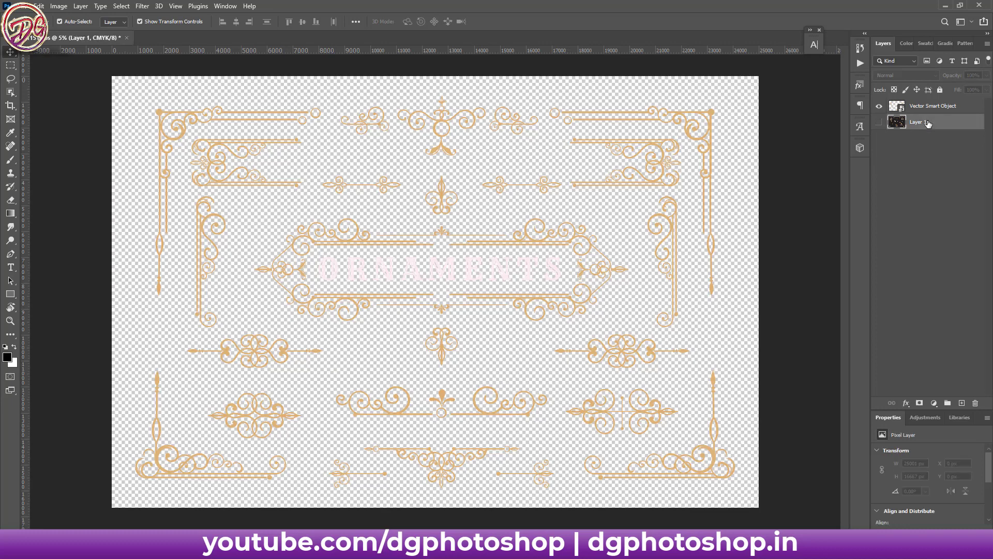
left_click(962, 403)
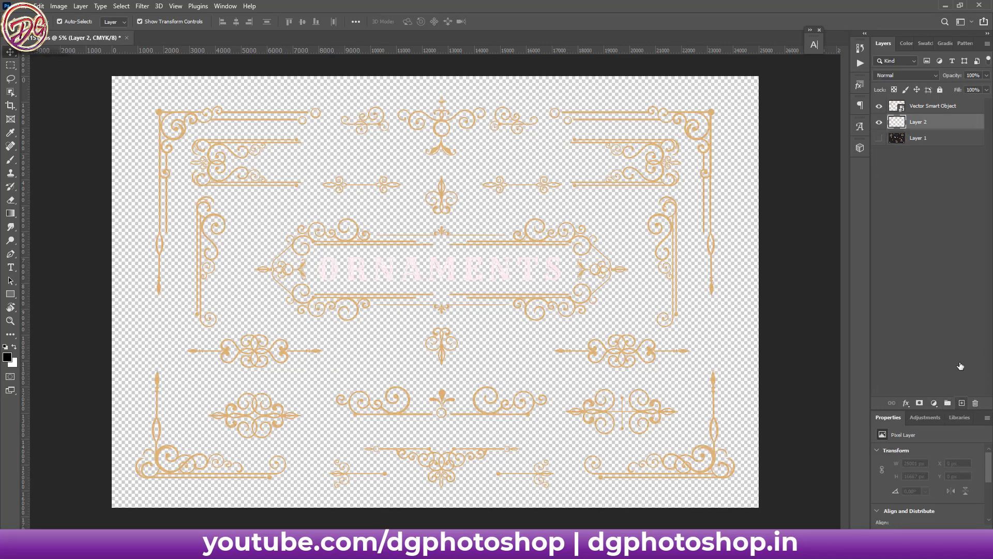
key("ctrl+z")
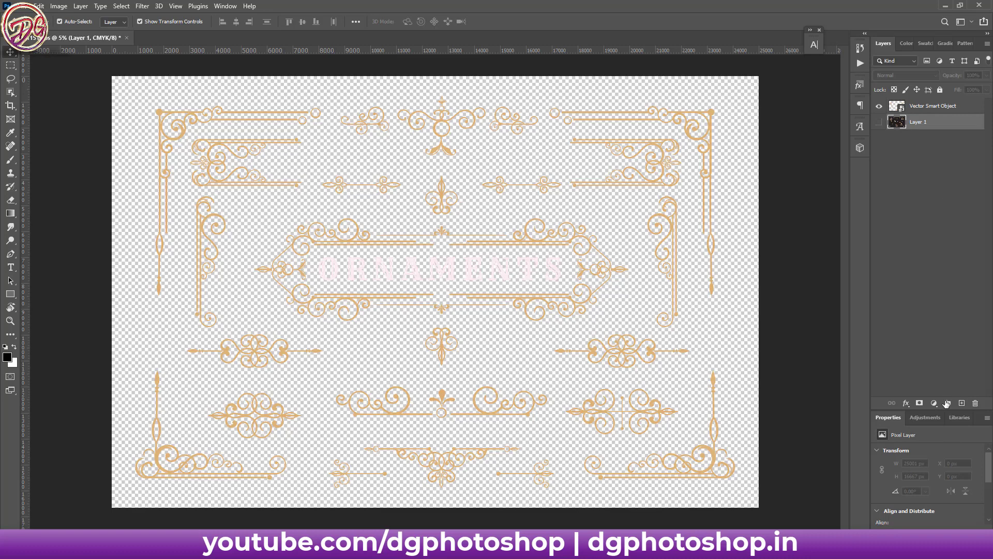
left_click(934, 403)
left_click(948, 227)
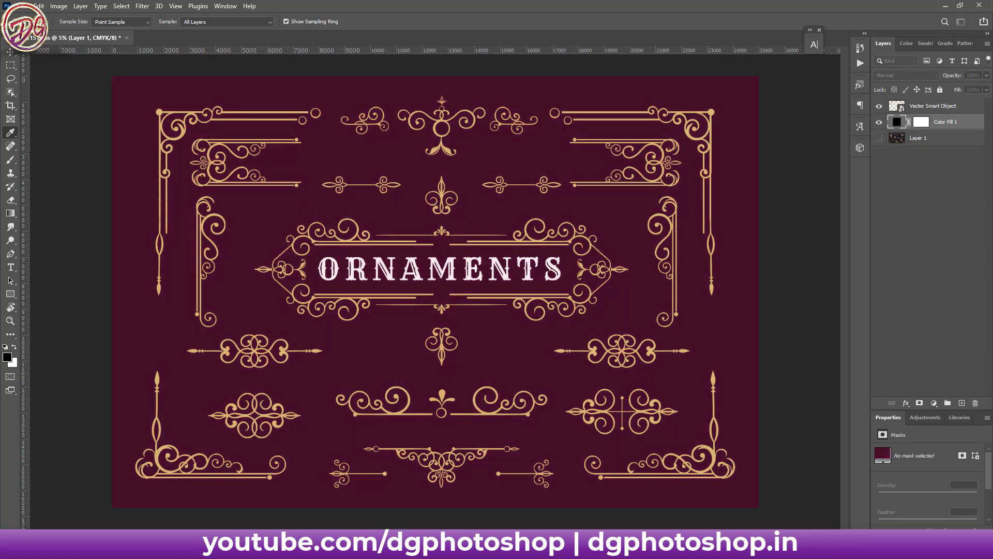
key("Return")
key("v")
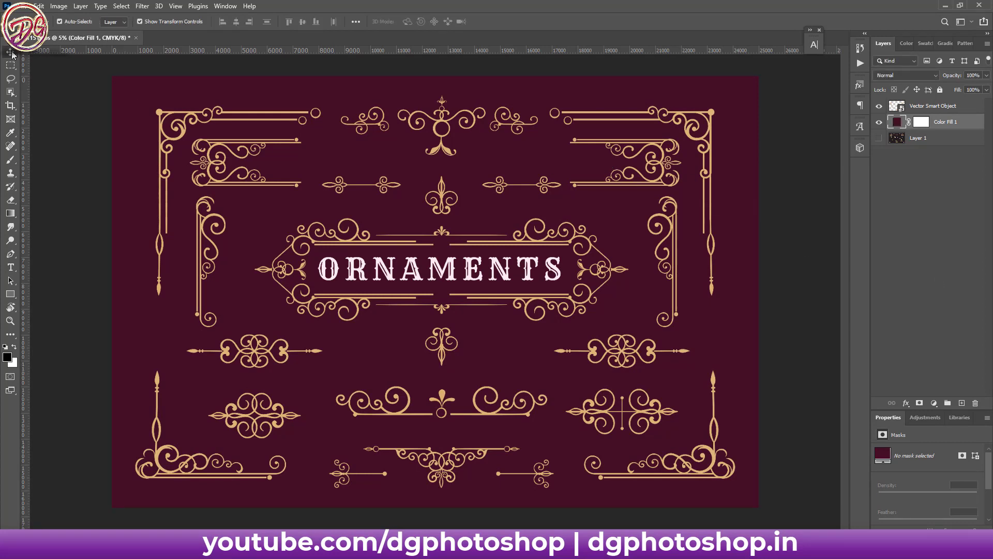
- Lasso the left heart-scroll ornament and copy it onto its own layer, Layer 2
left_click(356, 239)
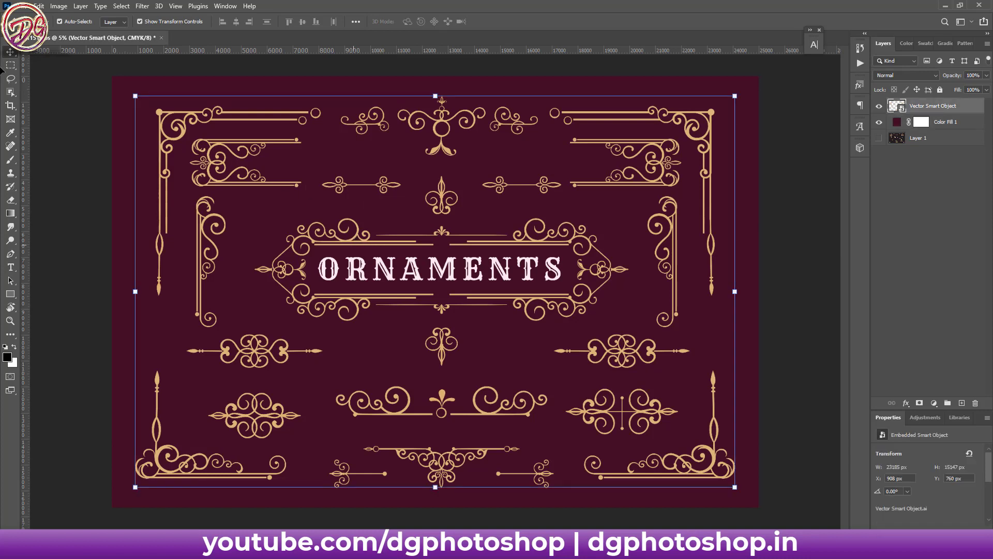
left_click(10, 79)
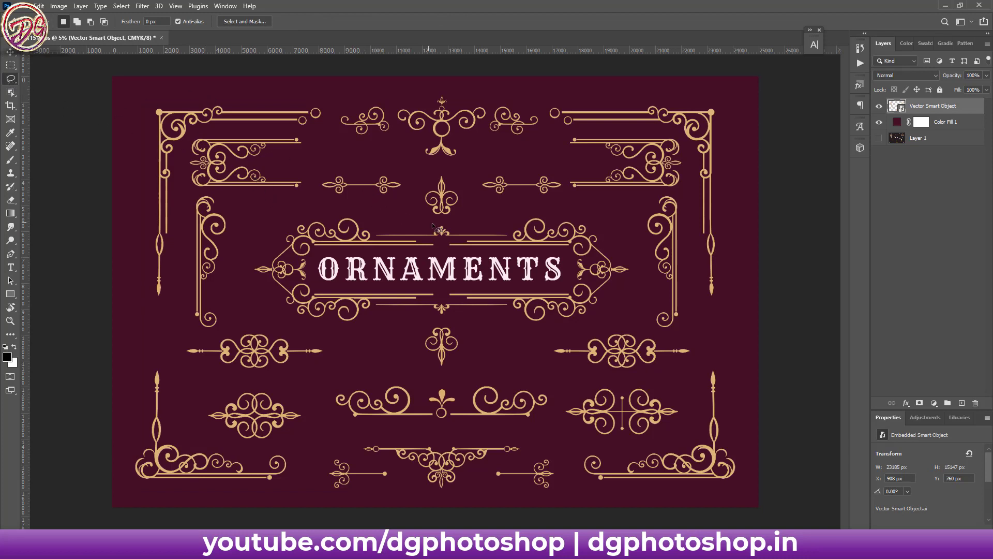
mouse_move(263, 382)
left_mouse_down()
mouse_move(197, 335)
mouse_move(308, 375)
mouse_move(261, 381)
left_mouse_up()
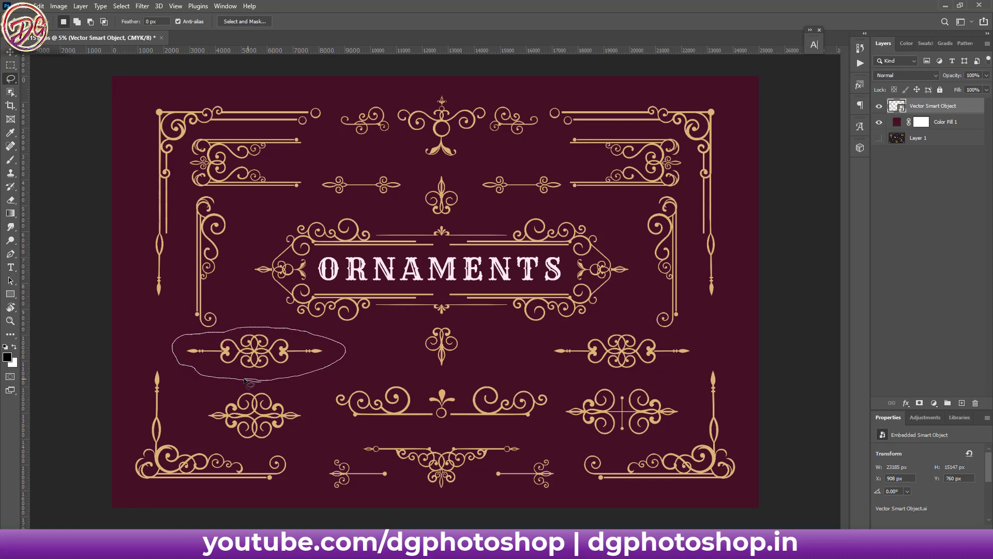
right_click(260, 354)
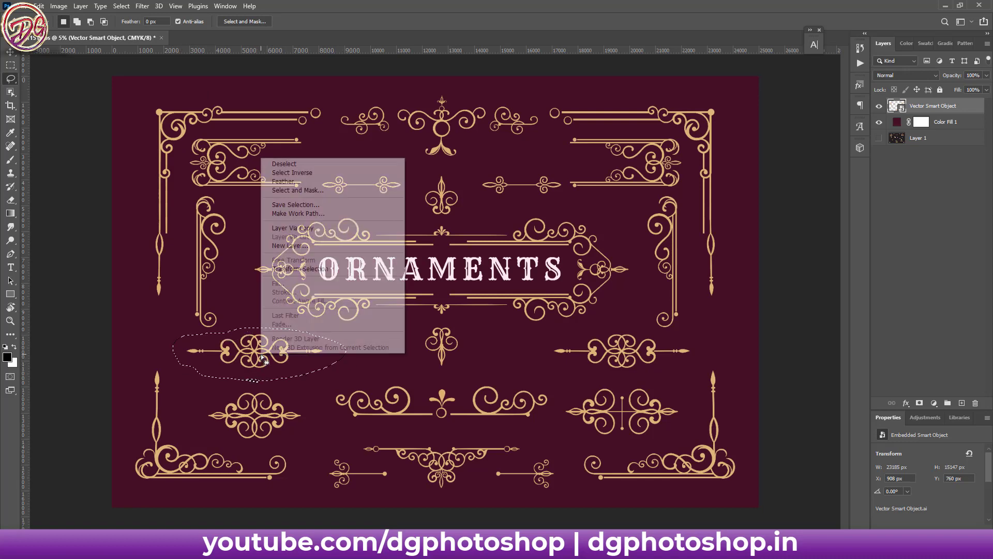
left_click(292, 227)
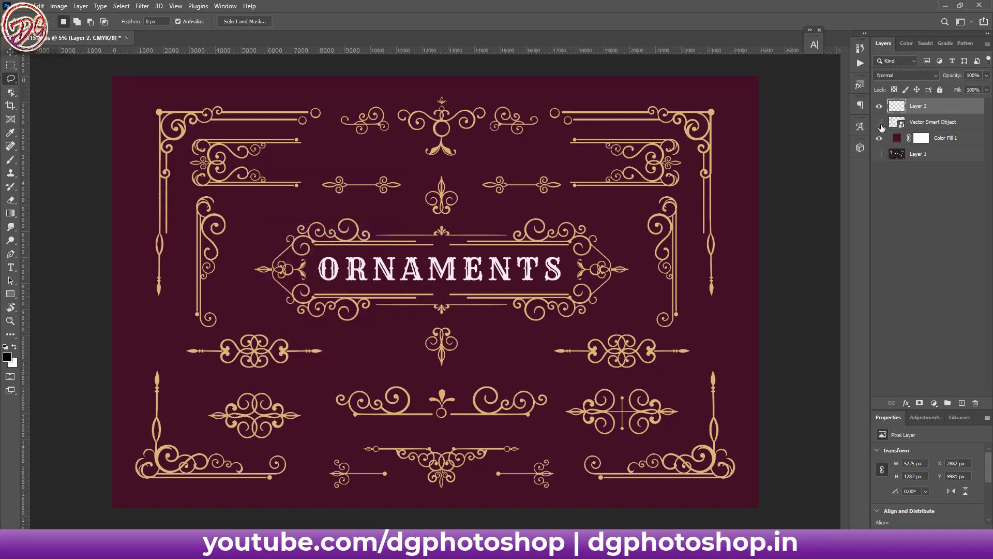
- Move the ornament to the canvas top and space four copies evenly across it
left_click(11, 52)
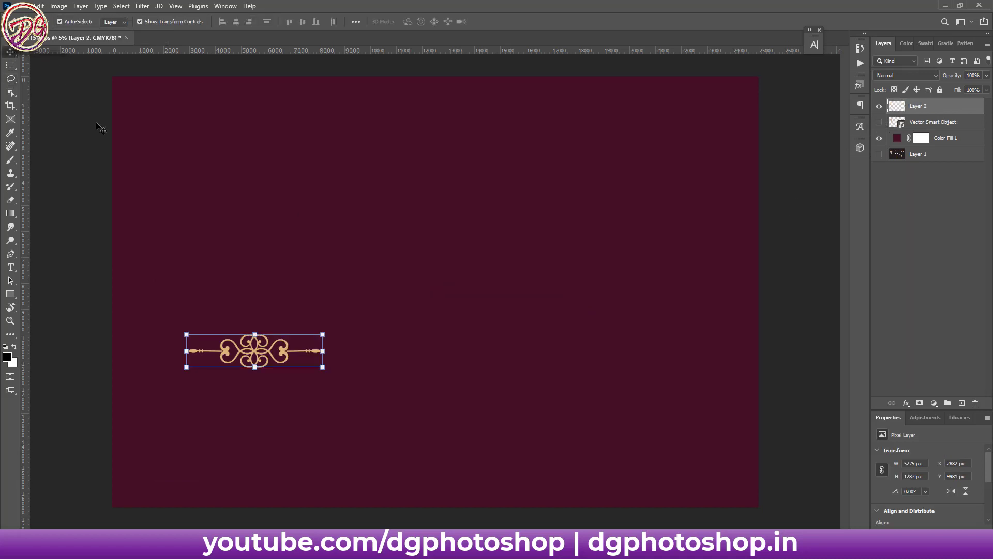
mouse_move(255, 353)
left_mouse_down()
mouse_move(189, 107)
mouse_move(666, 106)
left_mouse_up()
left_click(569, 108, "alt")
left_click(513, 110)
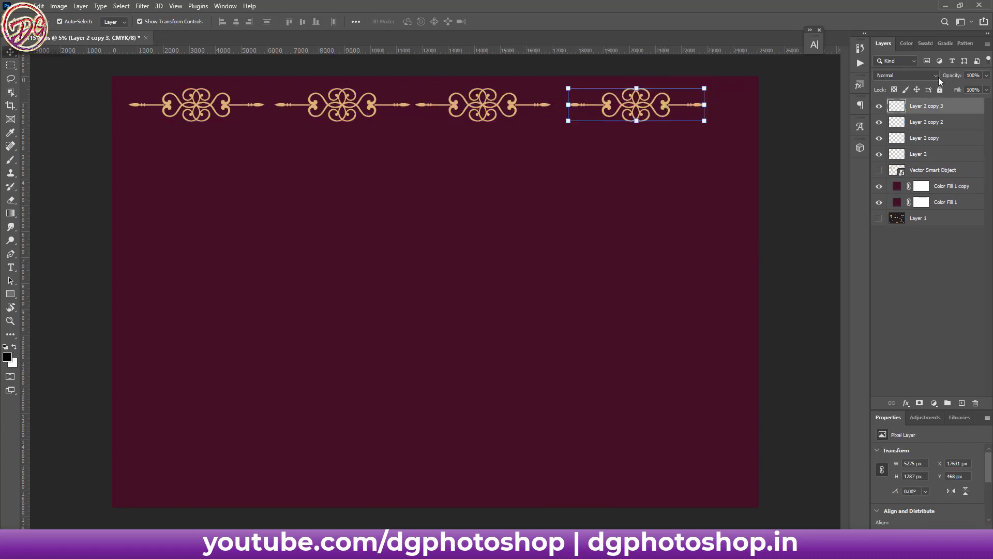
left_click(927, 155, "shift")
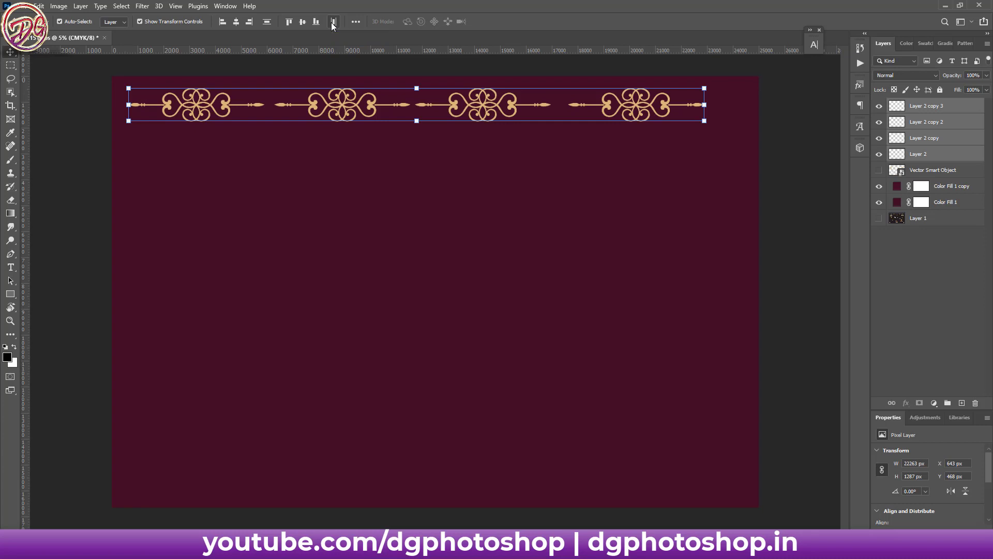
left_click(334, 23)
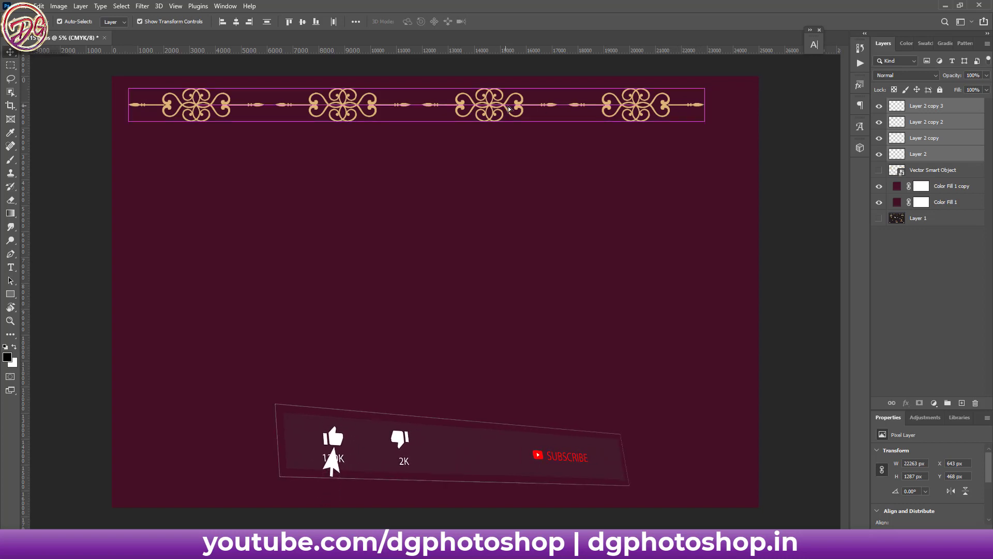
left_click_drag(535, 106, 540, 106)
- Merge the four ornament copies into one layer and drag a duplicate row downward
left_click(821, 124)
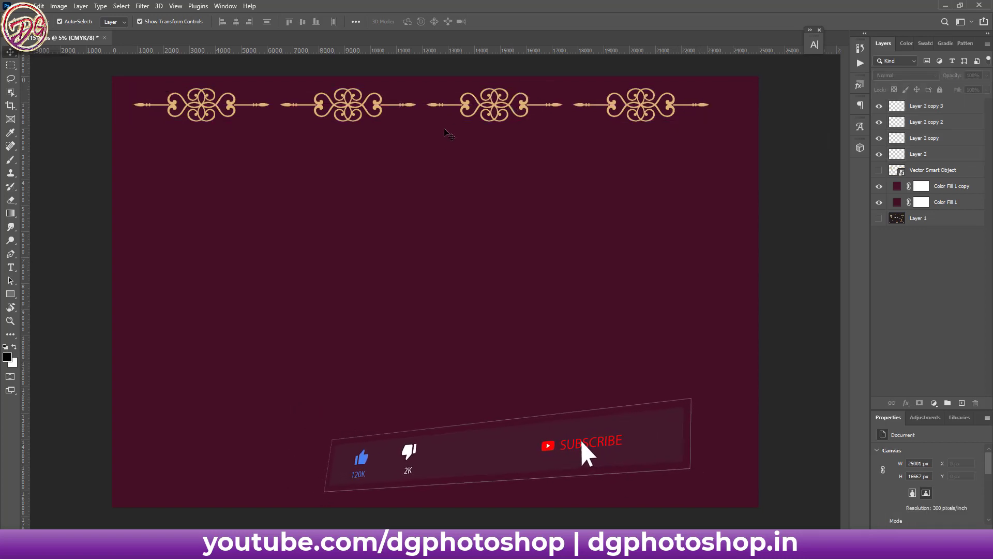
left_click(923, 106)
left_click(917, 155, "shift")
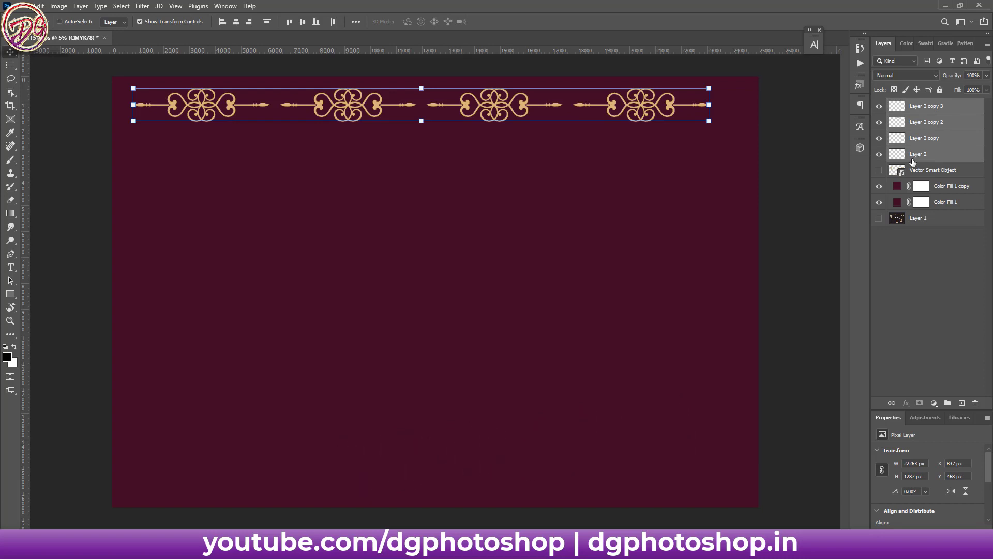
right_click(914, 123)
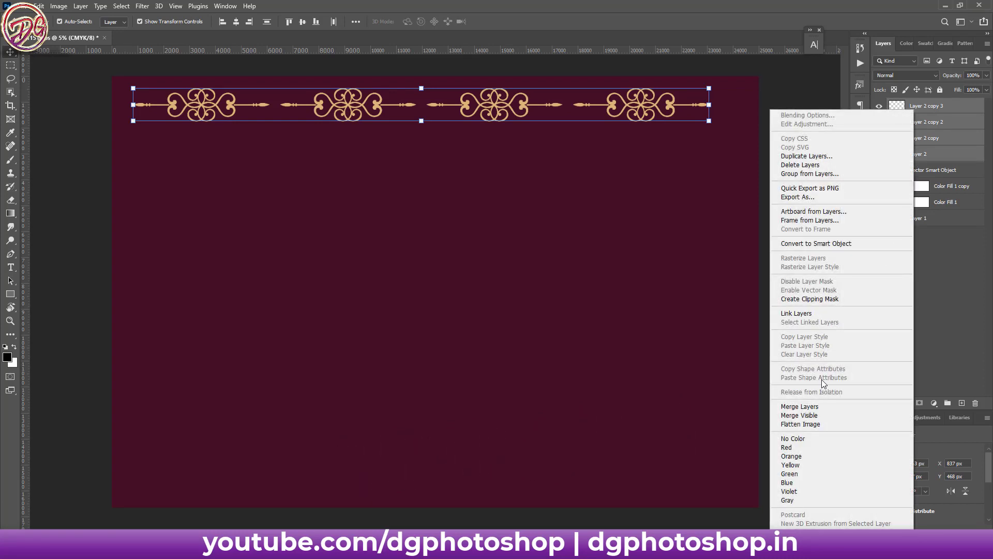
left_click(799, 407)
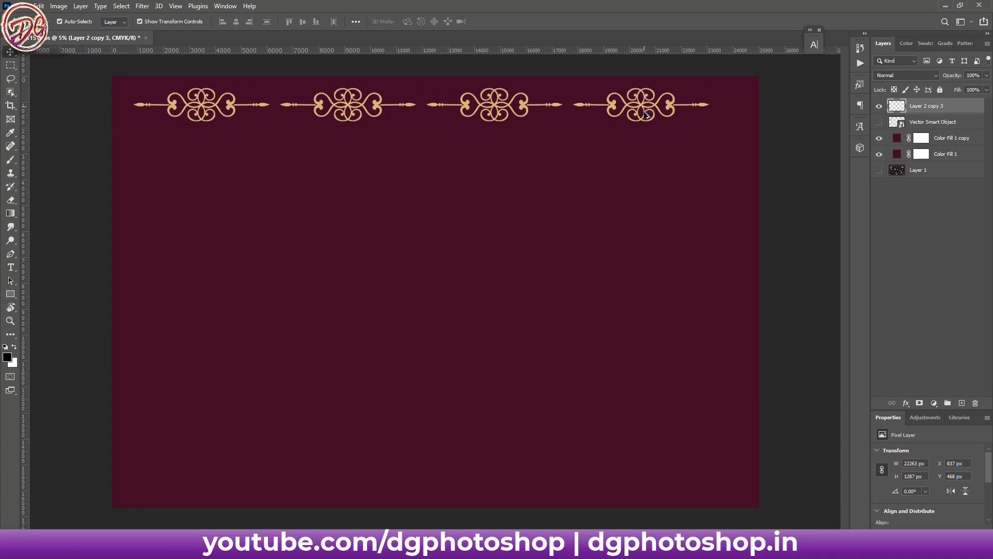
left_click_drag(646, 115, 640, 195, "alt")
- Rotate the row copy 90° clockwise, fit it to the right edge, and copy it left
key("ctrl+t")
right_click(639, 202)
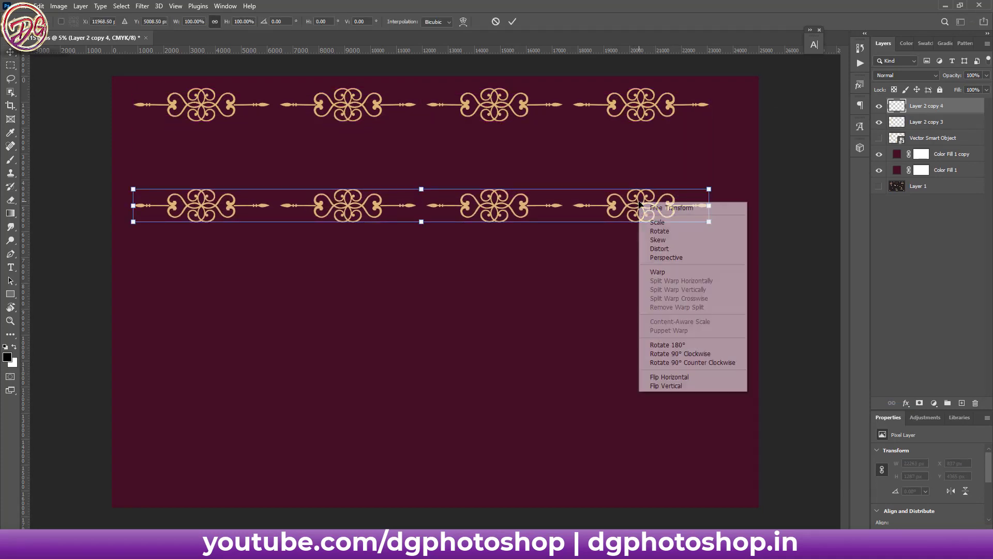
left_click(688, 355)
mouse_move(432, 148)
left_mouse_down()
mouse_move(734, 318)
mouse_move(734, 308)
mouse_move(732, 319)
left_mouse_up()
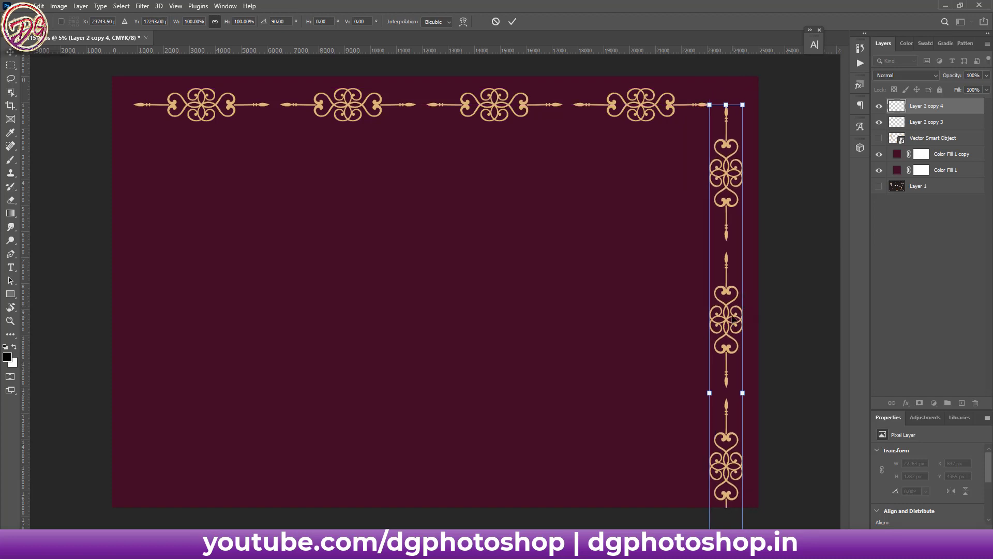
key("ctrl+minus")
key("ctrl+minus")
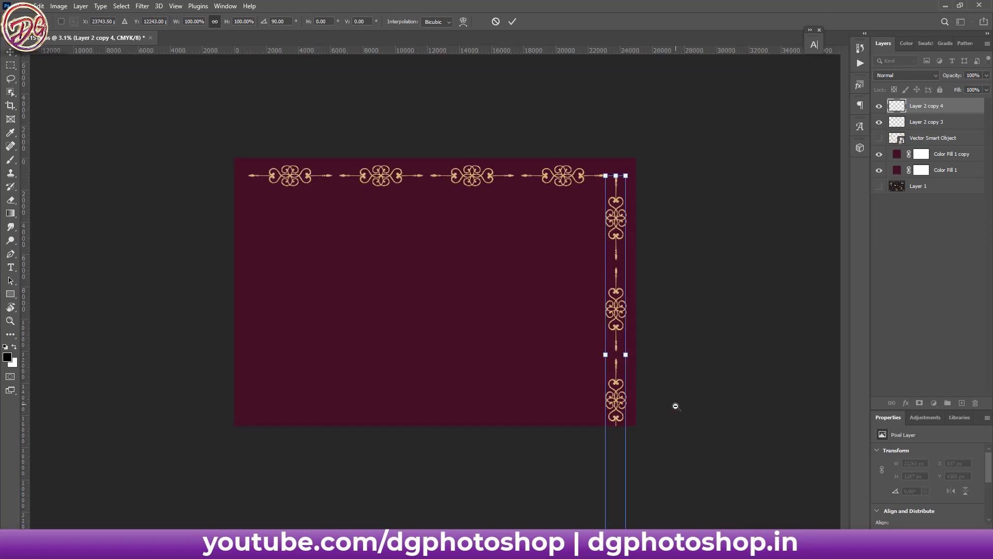
key("ctrl+minus")
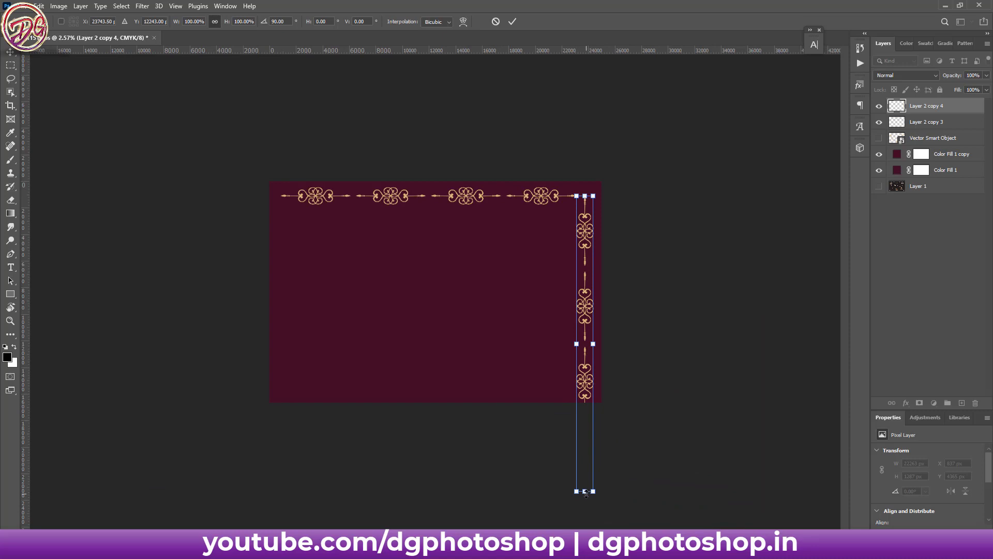
left_click_drag(585, 493, 584, 457)
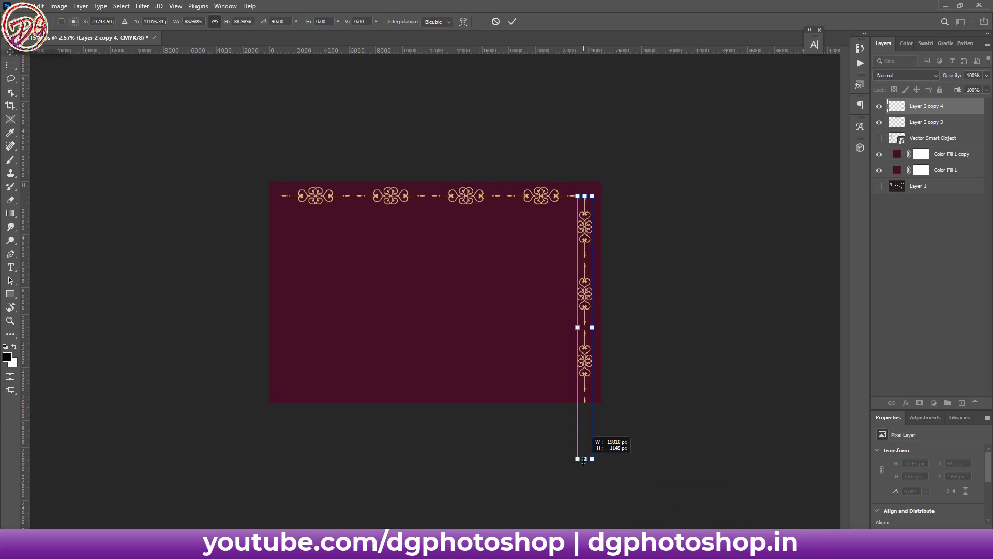
left_click(512, 21)
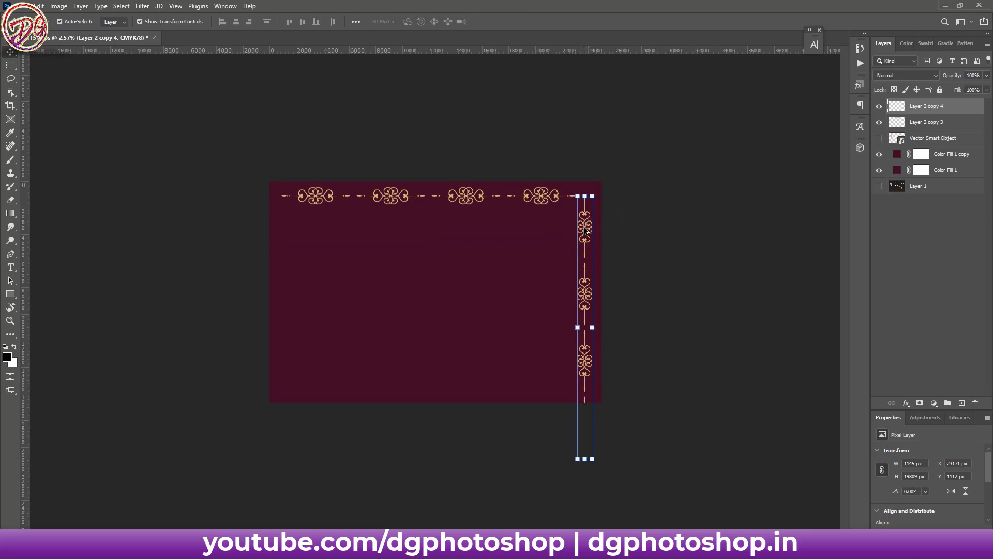
left_click_drag(587, 232, 279, 232)
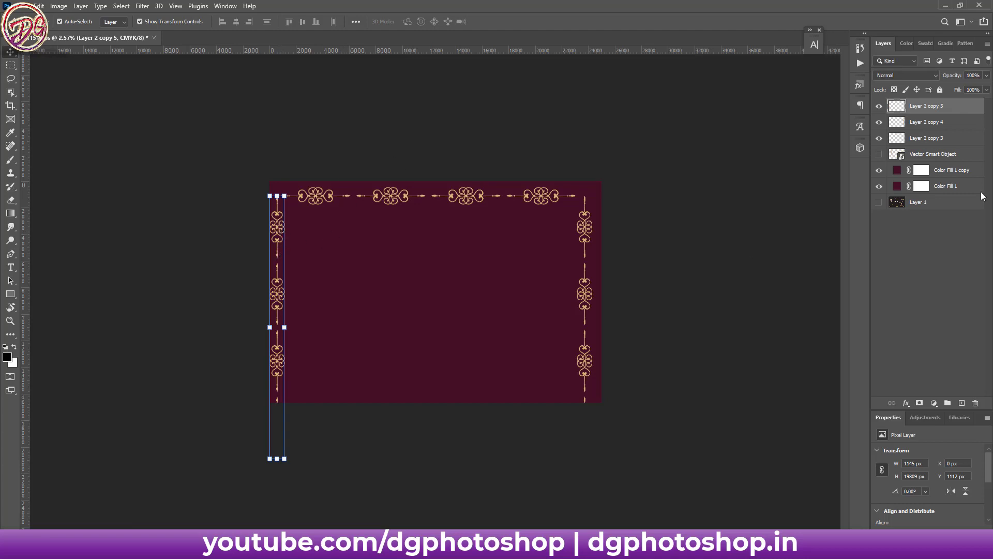
- Drag a copy of the top ornament border down along the canvas bottom edge
left_click(475, 199)
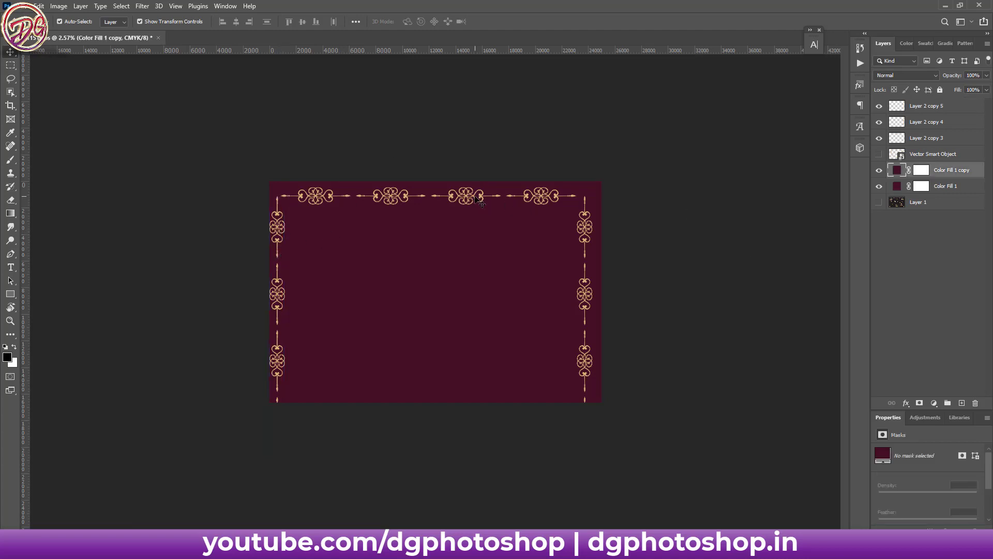
left_click(472, 198)
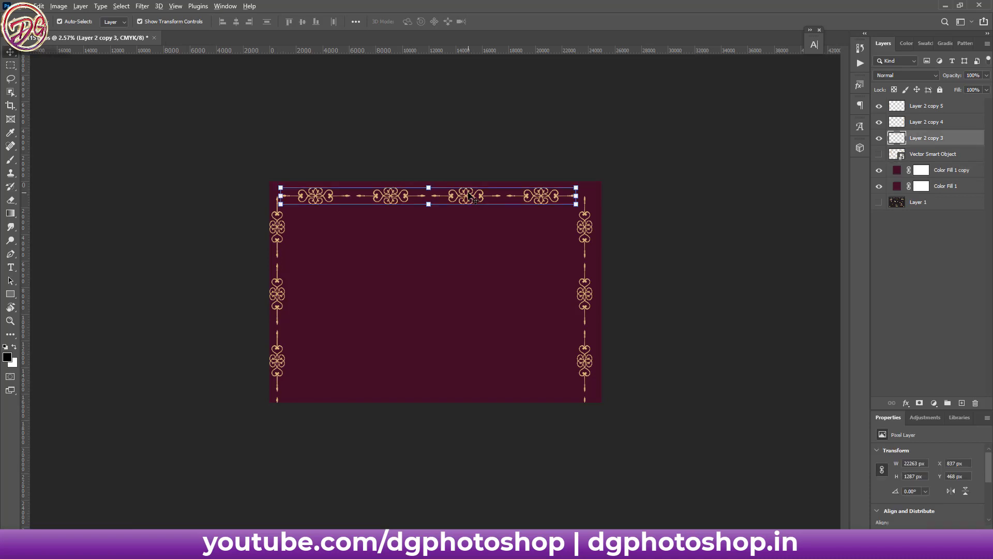
left_click_drag(468, 195, 472, 393)
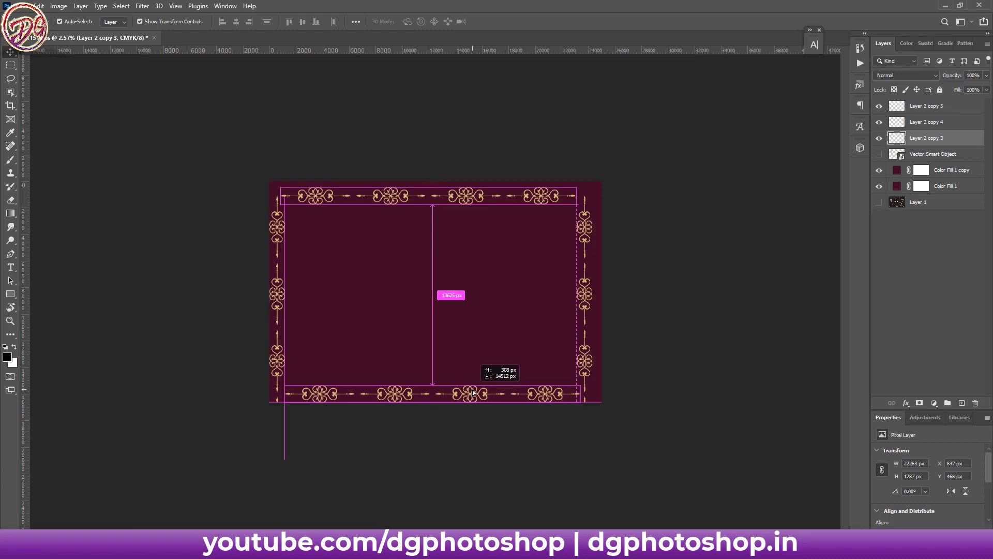
left_click_drag(473, 393, 470, 391)
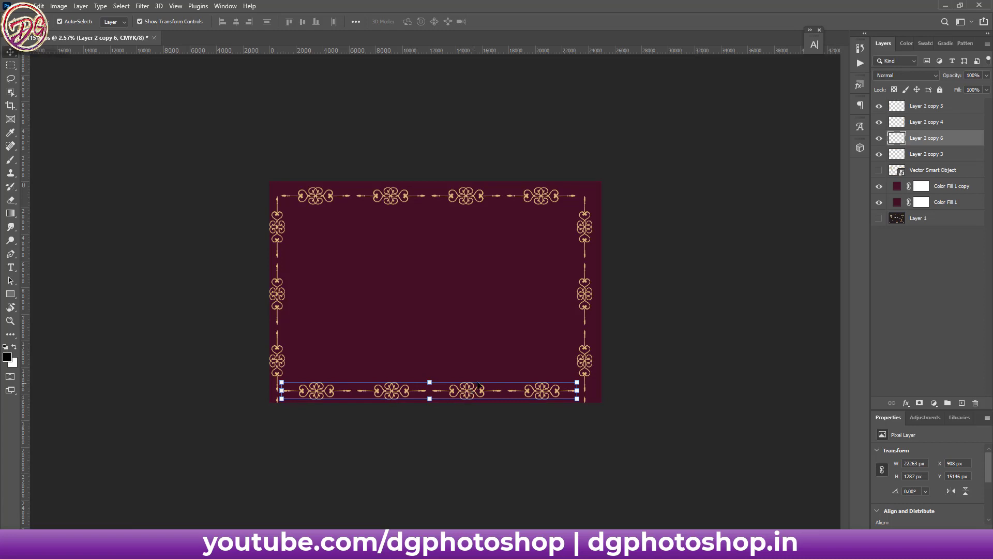
- Mask the right border layer and paint out its tip below the bottom corner
left_click(585, 231)
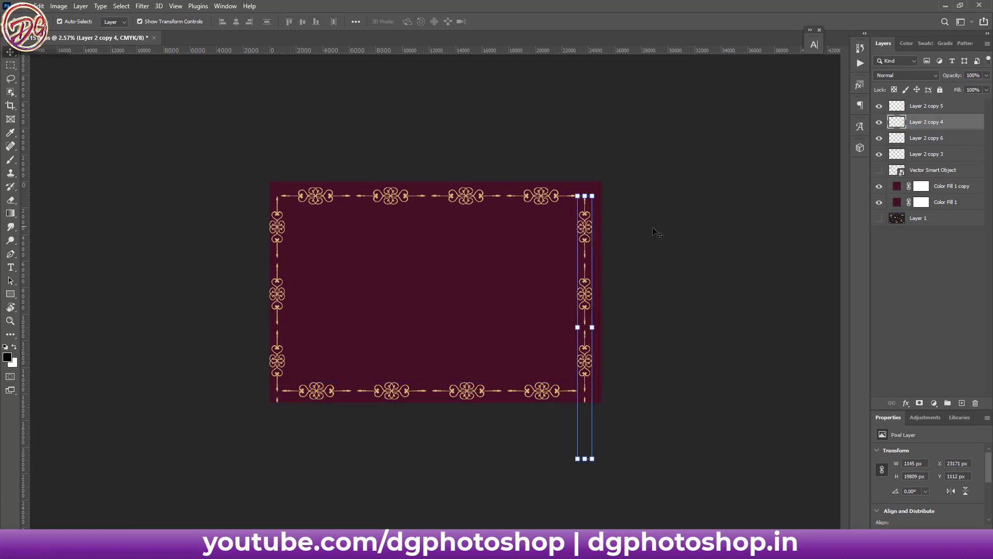
left_click(920, 403)
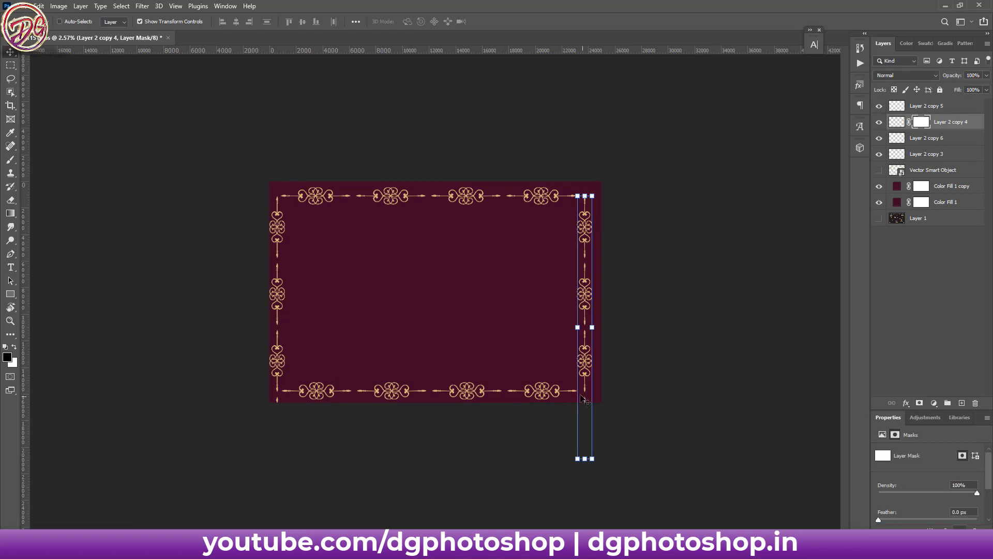
scroll(584, 398, "up", 4)
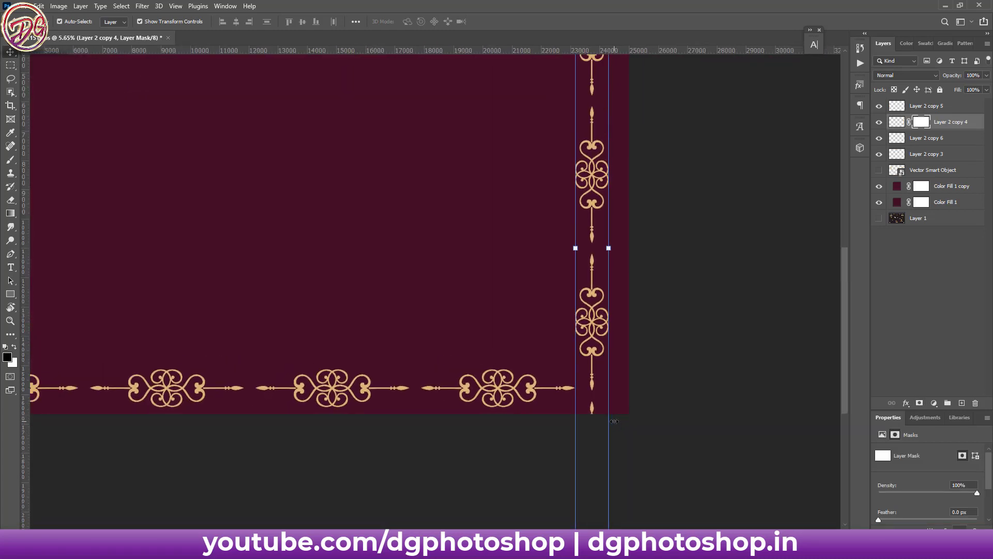
key("b")
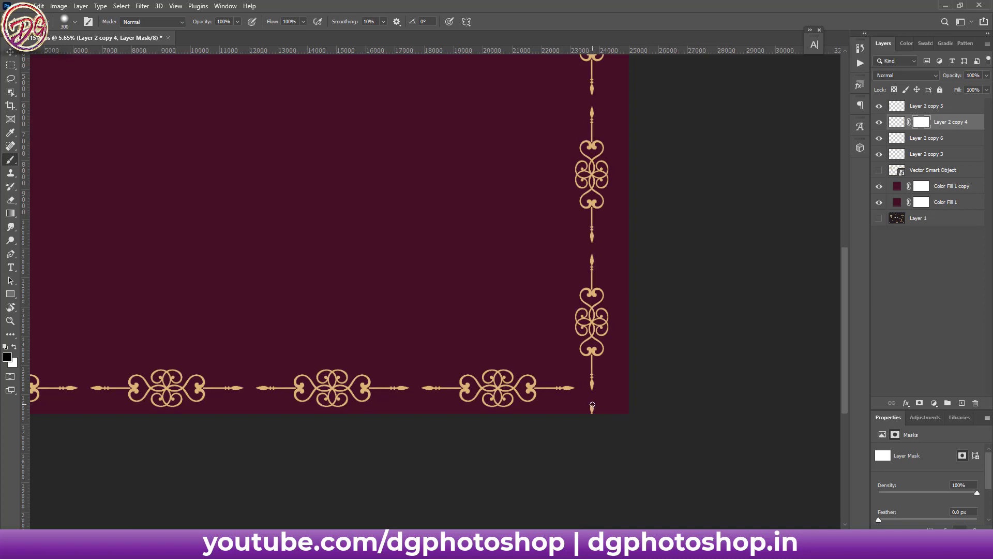
key("bracketright")
left_click(593, 412)
- Mask the left border layer and paint out its overhanging tip at the bottom-left
left_click(931, 146)
left_click_drag(402, 313, 670, 304)
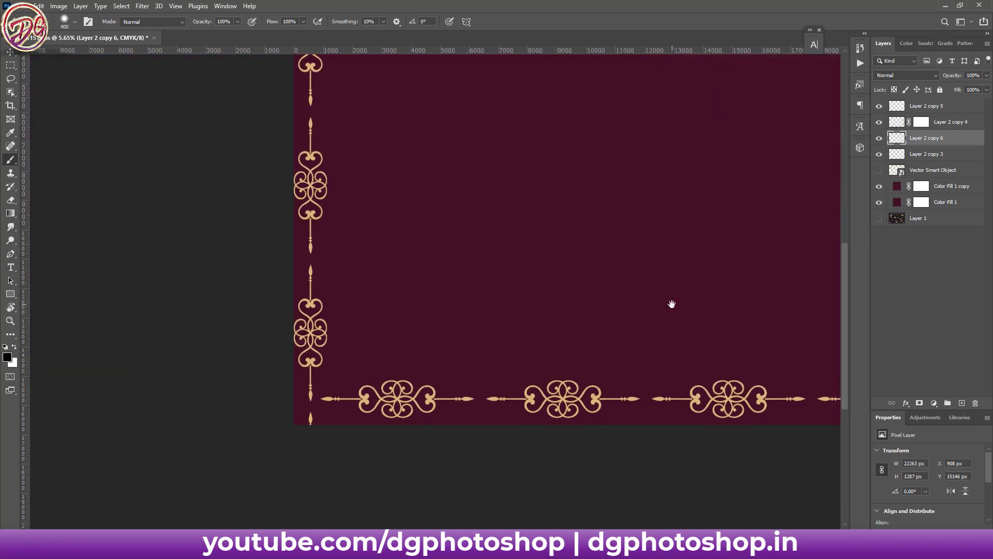
left_click(879, 138)
left_click(926, 105)
left_click(920, 403)
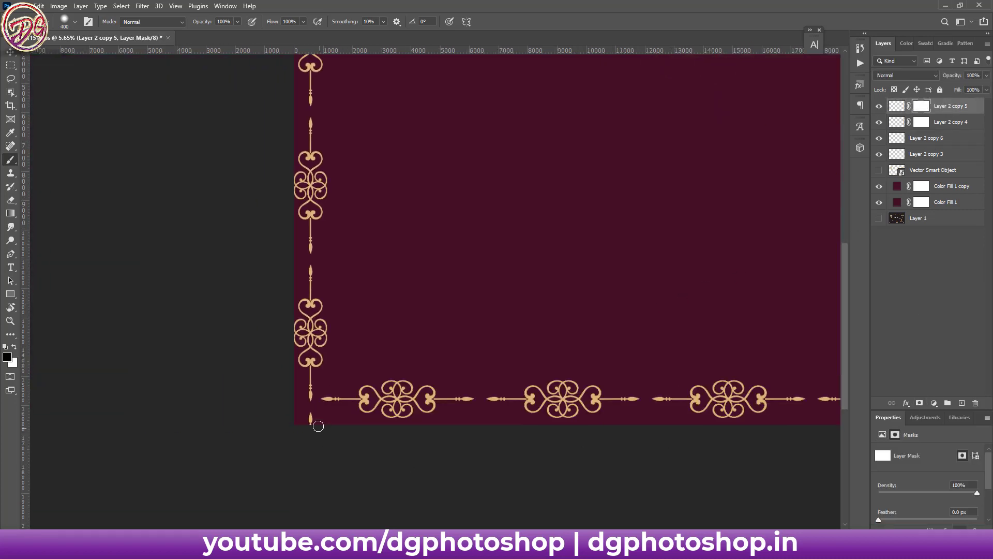
left_click_drag(318, 425, 310, 418)
scroll(458, 339, "down", 5)
scroll(457, 340, "up", 3)
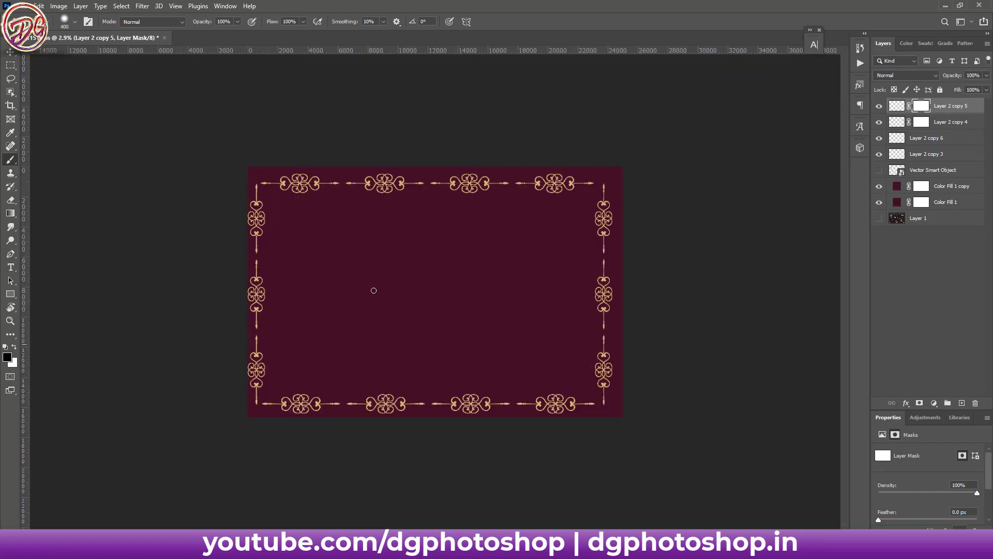
left_click(10, 52)
left_click(382, 142)
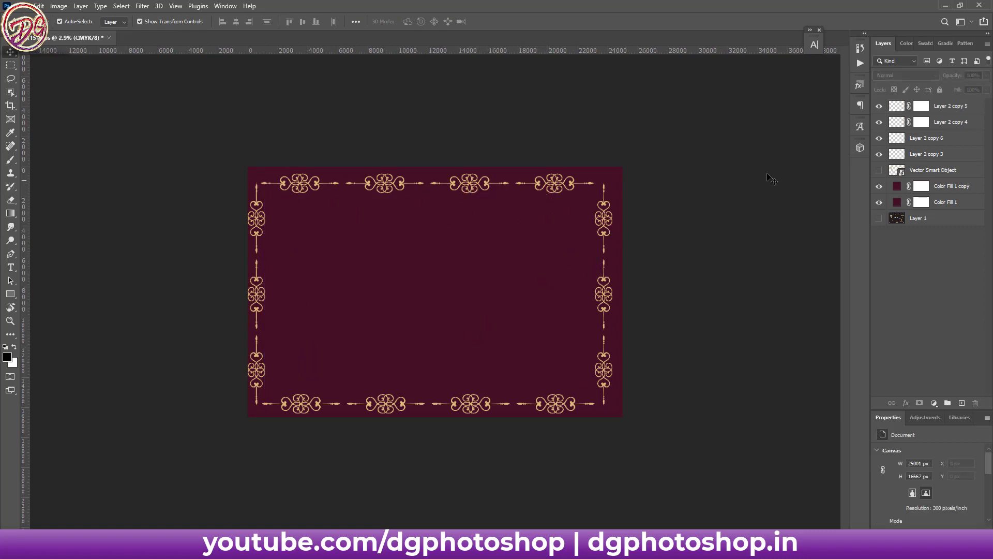
- Nudge the top and bottom ornament borders together slightly to the right
left_click(492, 188)
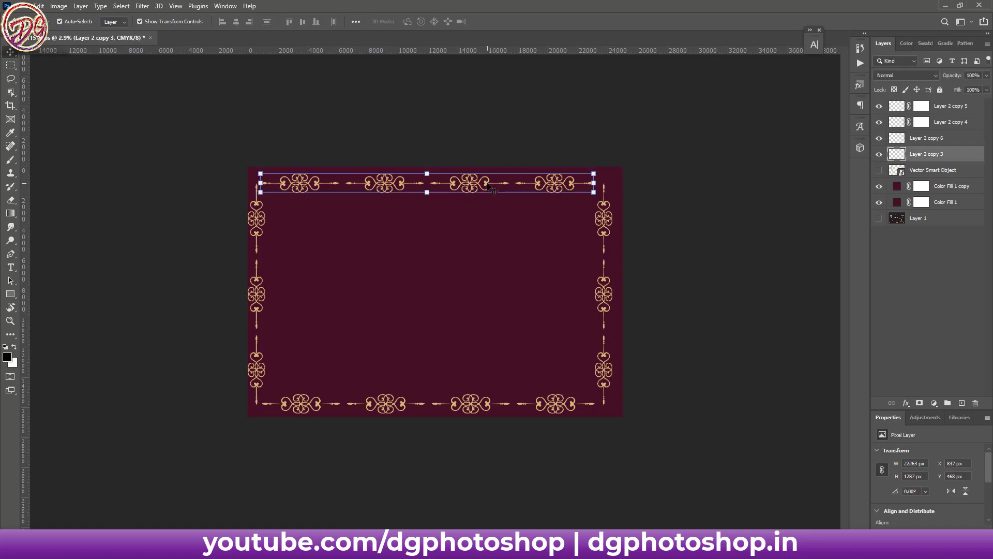
left_click(489, 405, "shift")
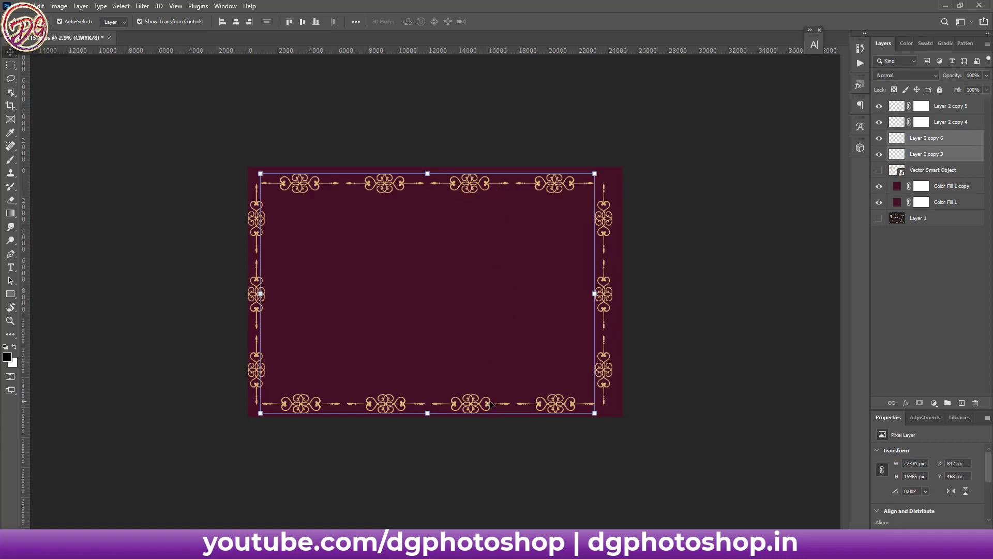
key("shift+Right")
key("shift+Right")
key("shift+Right")
key("shift+Right")
key("shift+Right")
key("shift+Right")
key("shift+Right")
key("shift+Right")
key("shift+Right")
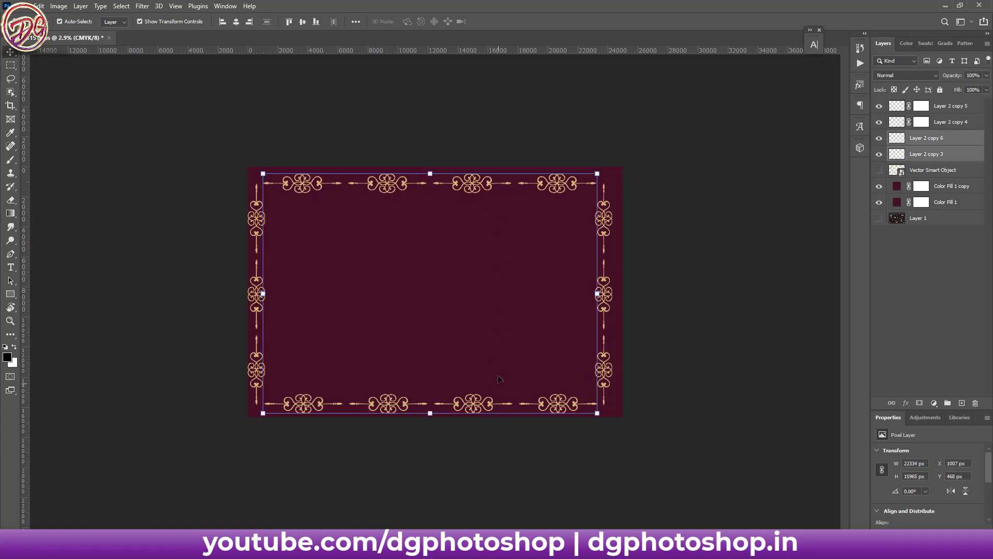
left_click(538, 117)
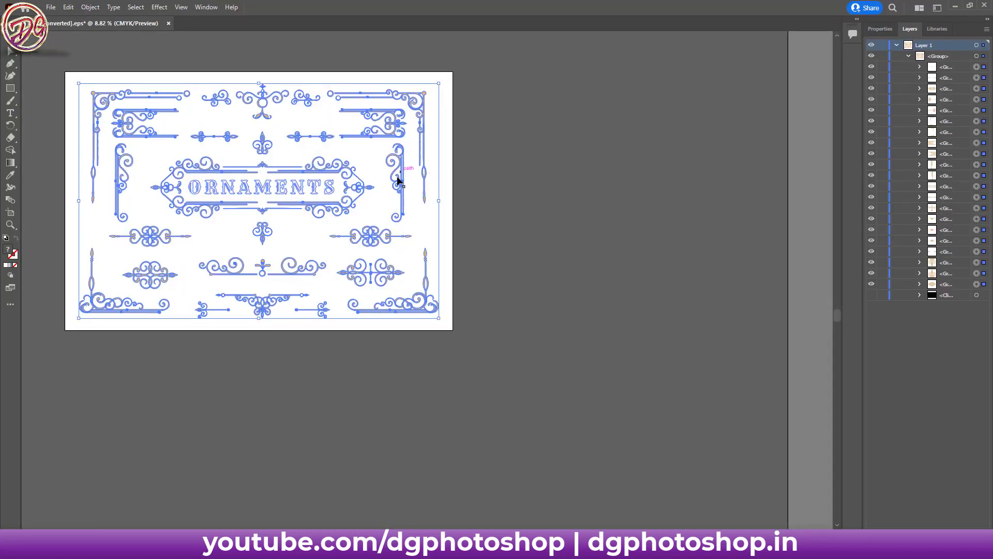
- Isolate the small fleur-de-lis inside the ornament group and drag it to Photoshop
left_click(521, 181)
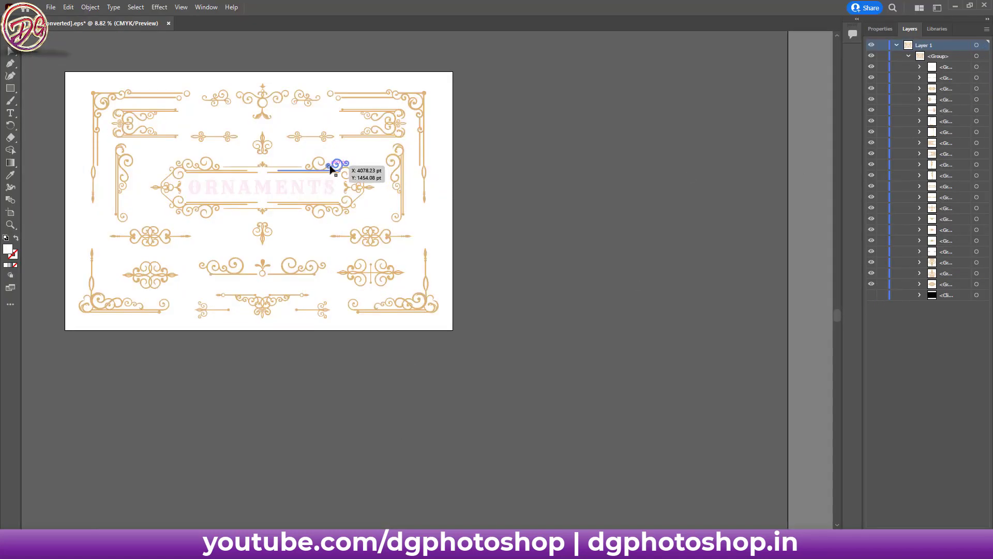
left_click(331, 169)
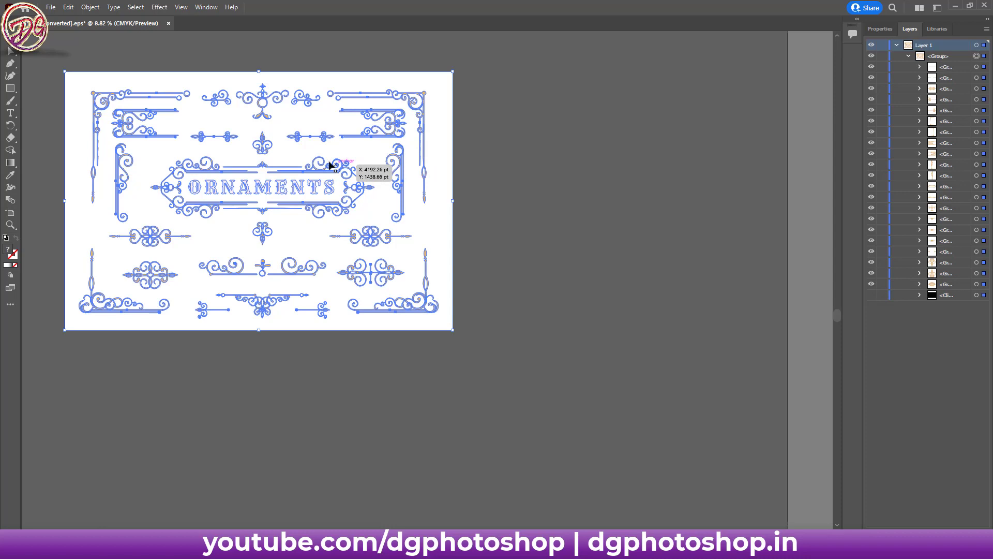
double_click(262, 141)
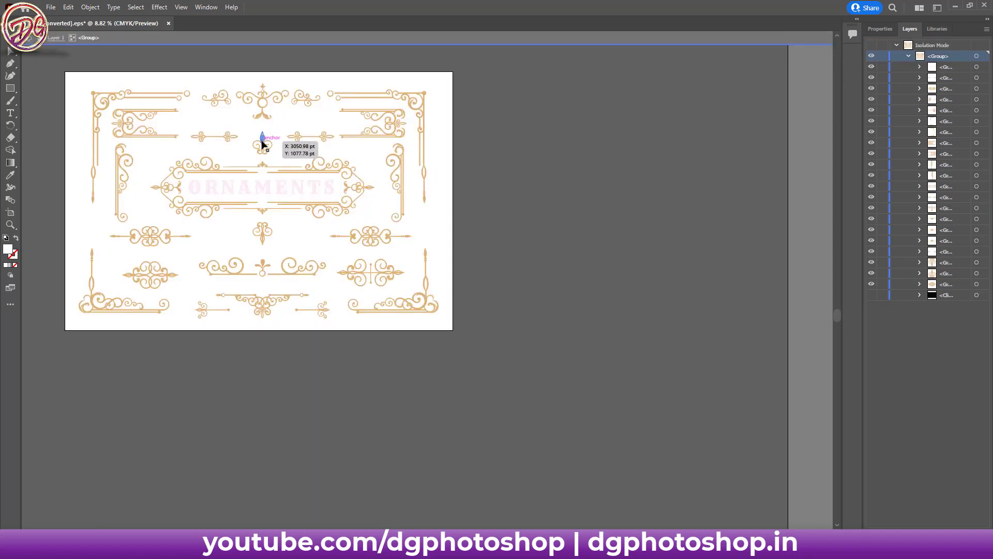
double_click(262, 143)
left_click(262, 143)
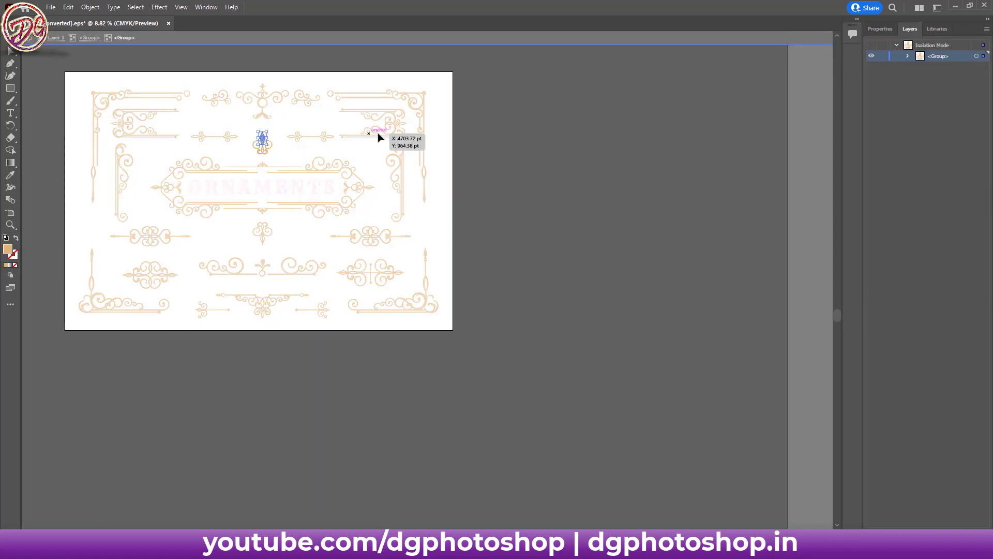
left_click(555, 150)
left_click_drag(263, 144, 121, 527)
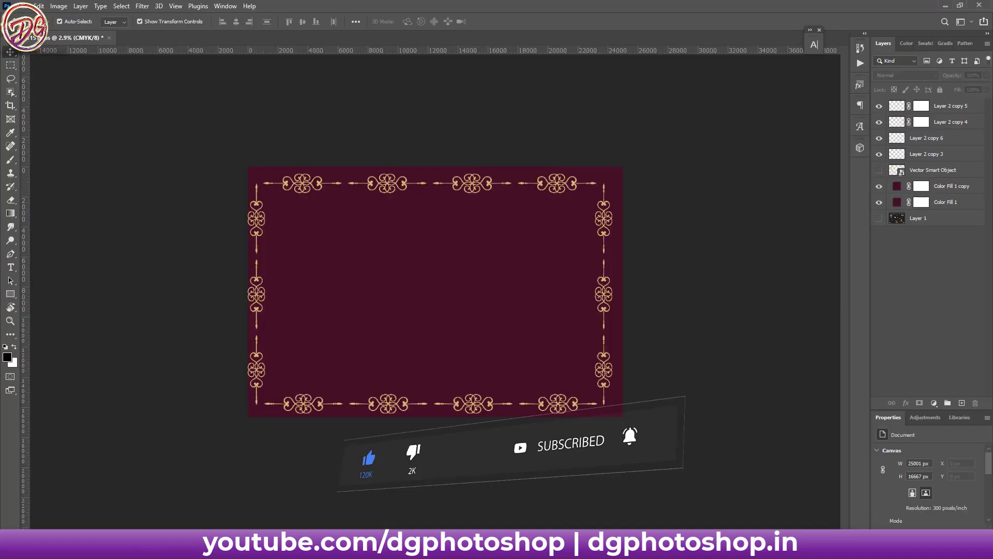
- Place the fleur-de-lis, enlarge it to about 636%, and centre it in the frame
left_click_drag(399, 302, 463, 226)
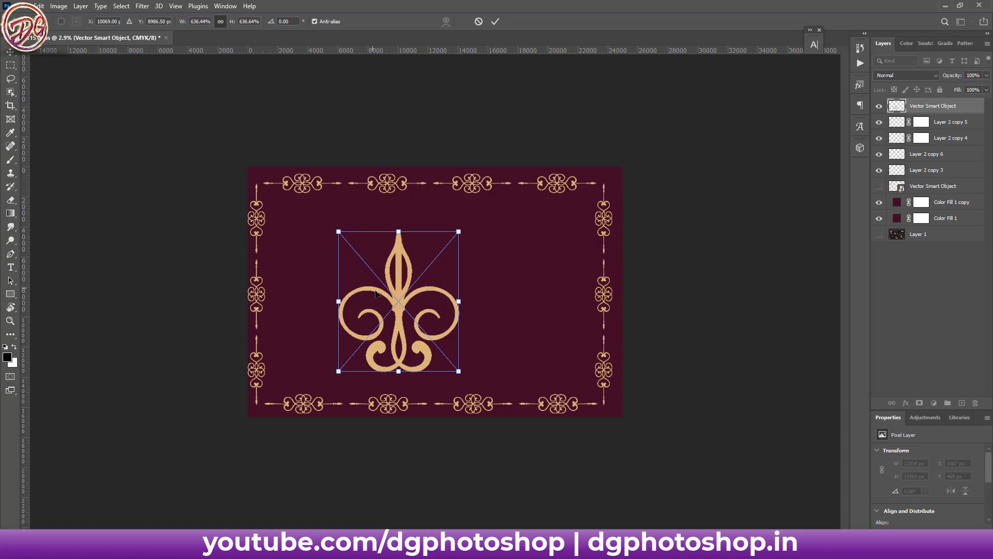
mouse_move(378, 294)
left_mouse_down()
mouse_move(446, 273)
mouse_move(423, 284)
left_mouse_up()
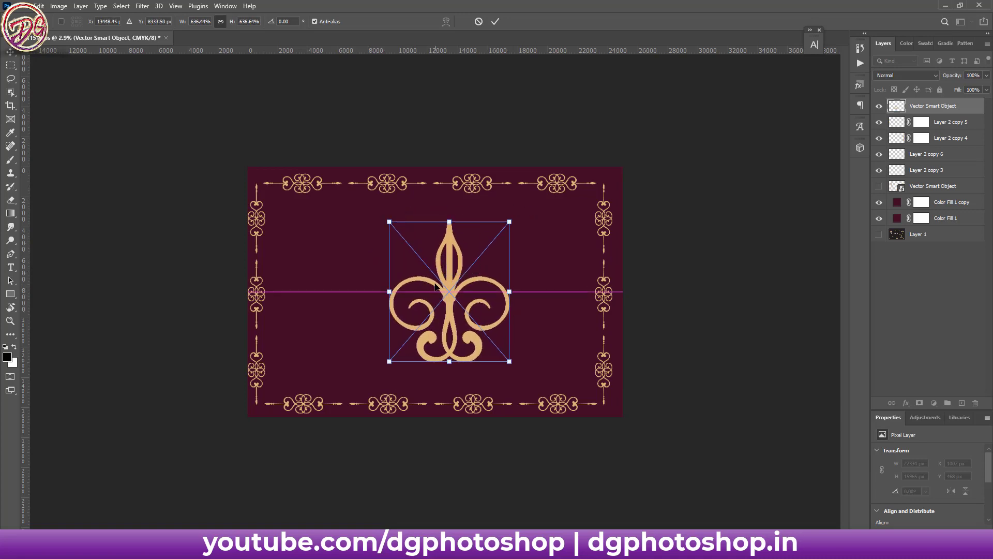
left_click(495, 22)
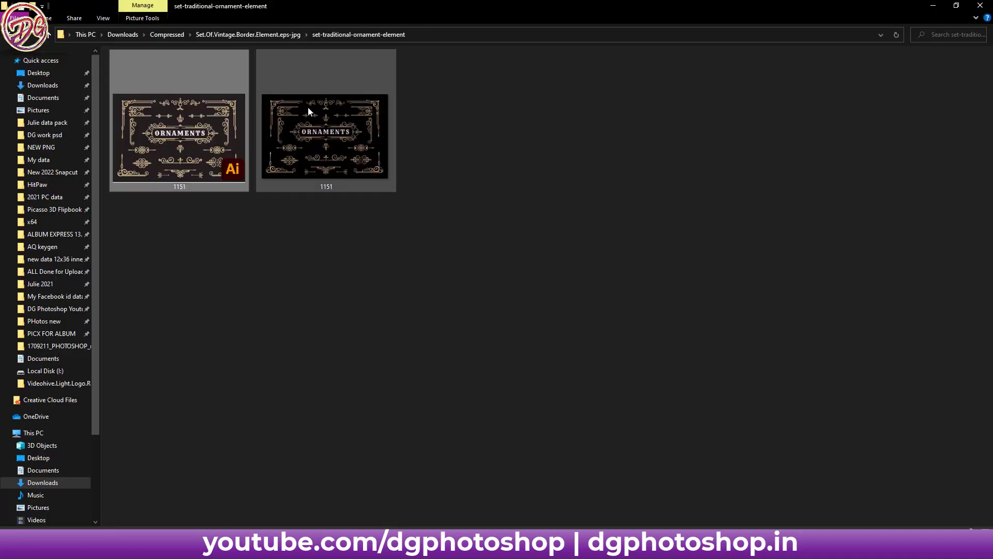
- Select all nine vintage border ornament set folders
key("ctrl+a")
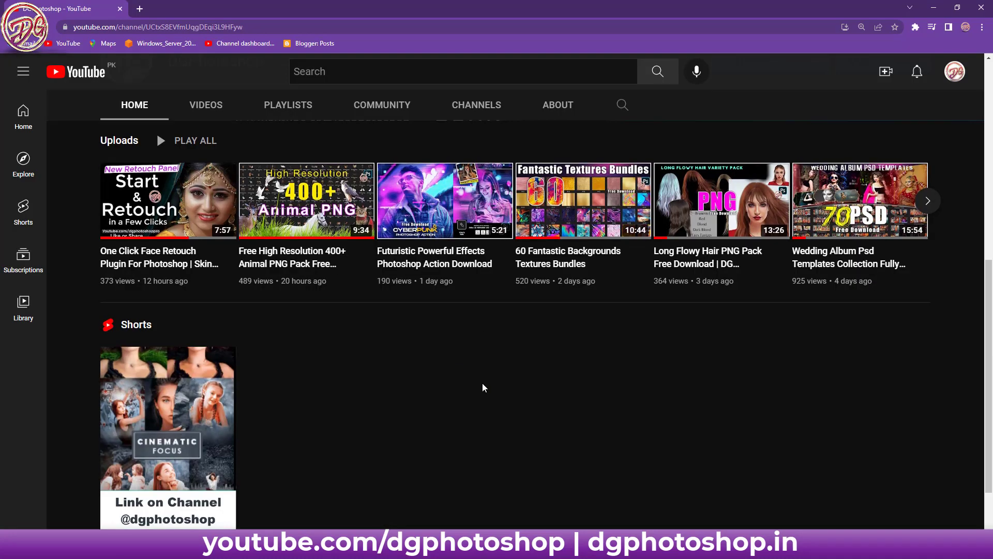
scroll(483, 385, "up", 5)
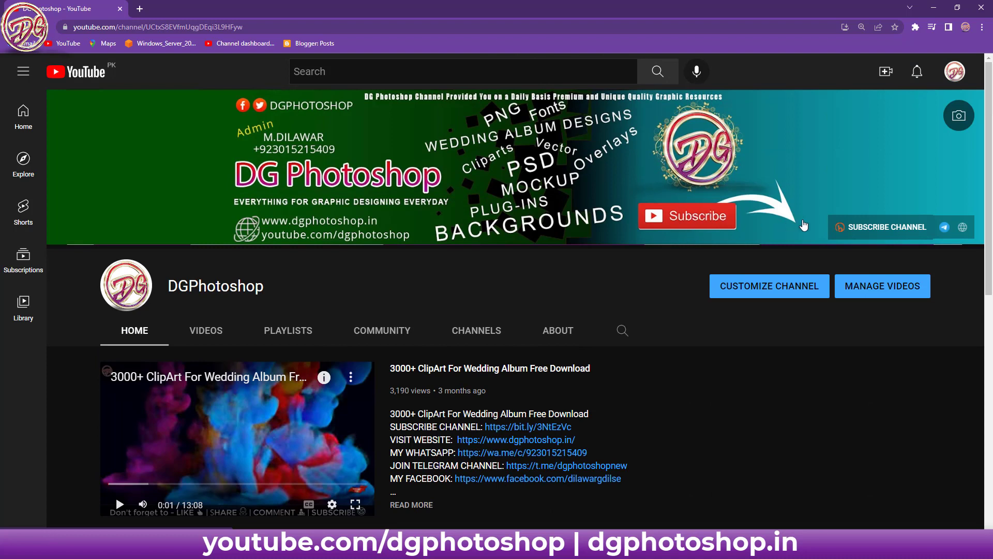
- Open the DGPhotoshop subscribe link in a new tab, dismiss the download bar, and go back to the channel tab
left_click(853, 230)
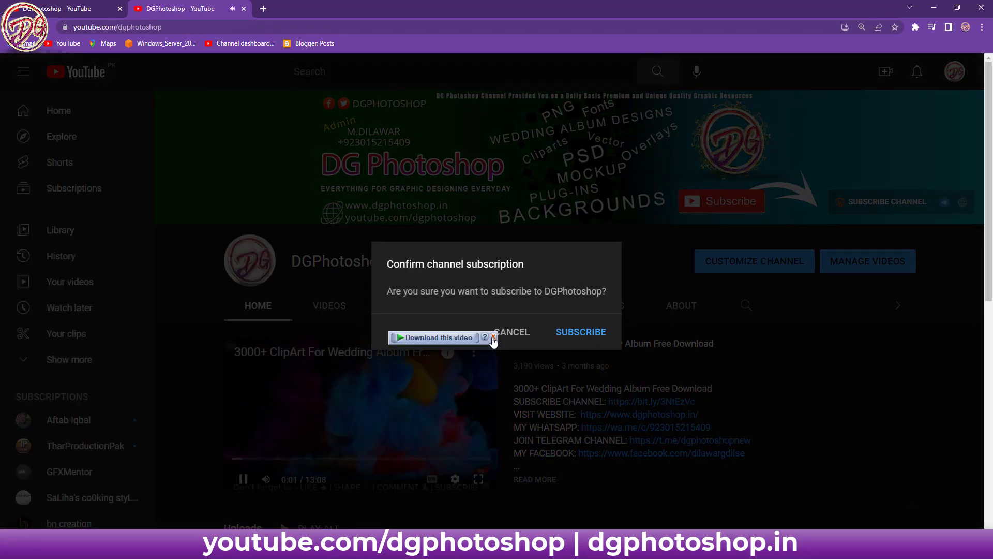
left_click(494, 337)
left_click(99, 6)
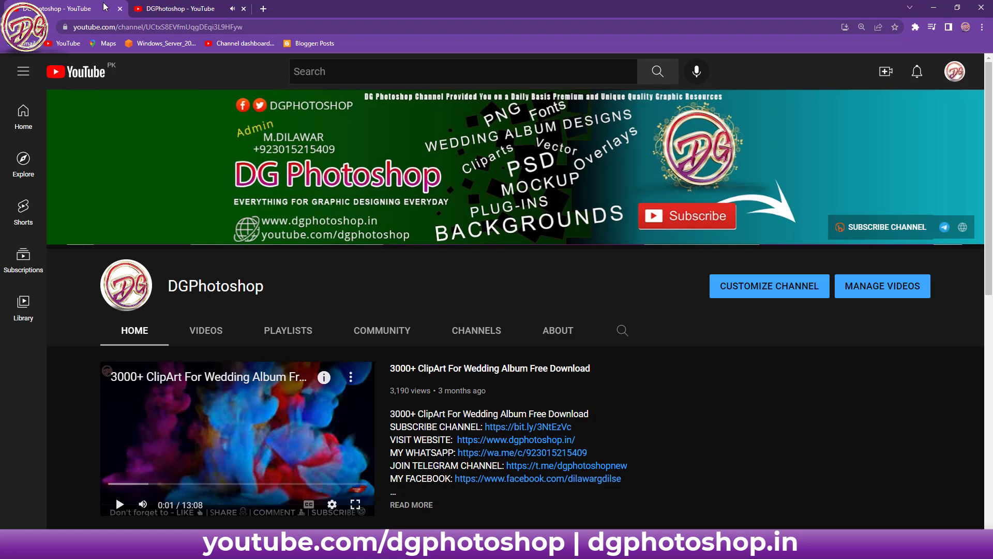